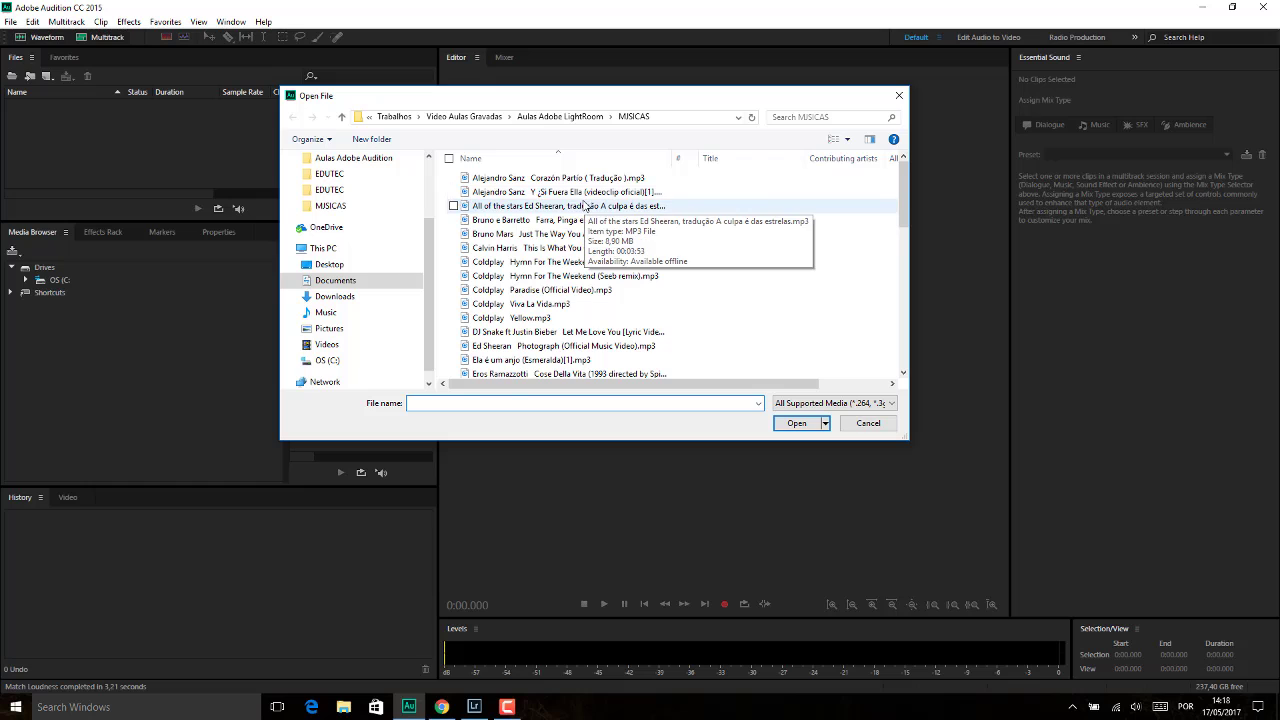
Open the MP3s Bruno Mars "Just The Way You Are", Coldplay "Hymn For The Weekend (Seeb remix)" and Henrique e Juliano "Flor E O Beija Flor".
{"action": "left_click", "coordinate": [550, 233]}
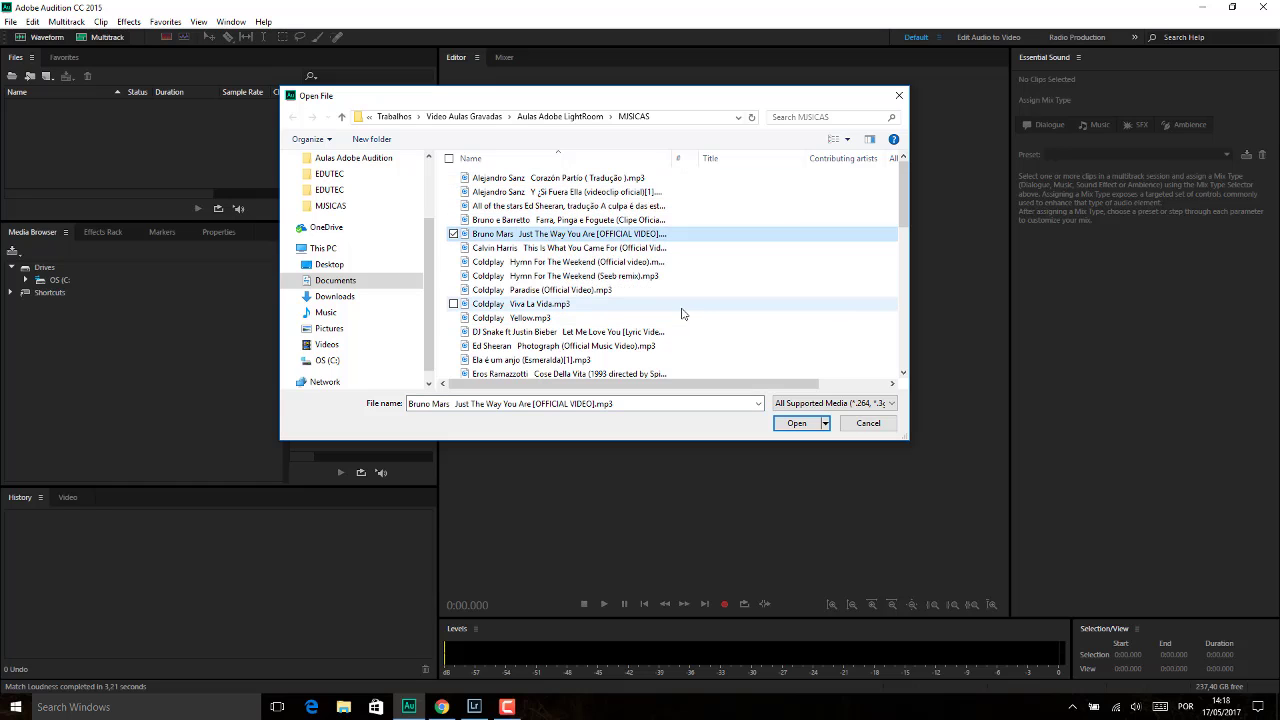
{"action": "left_click", "coordinate": [600, 275], "text": "ctrl"}
{"action": "left_click_drag", "start_coordinate": [910, 213], "coordinate": [906, 249]}
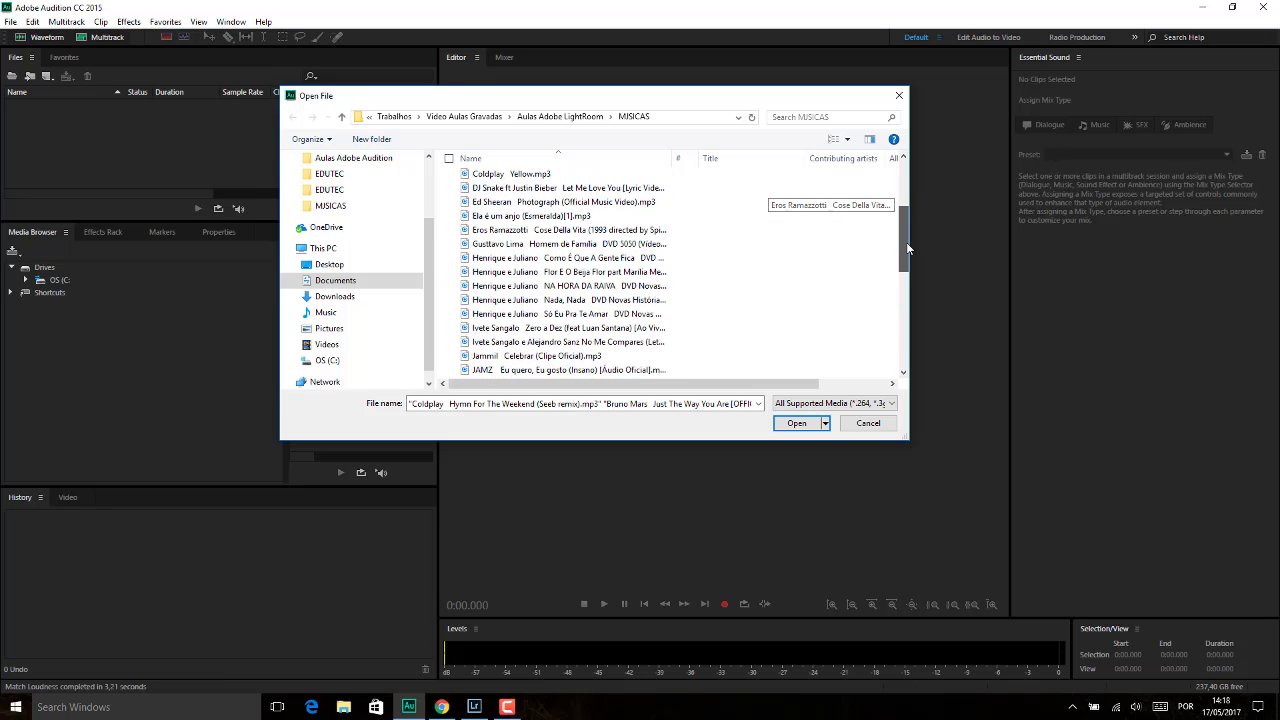
{"action": "left_click", "coordinate": [600, 274], "text": "ctrl"}
{"action": "left_click", "coordinate": [800, 423]}
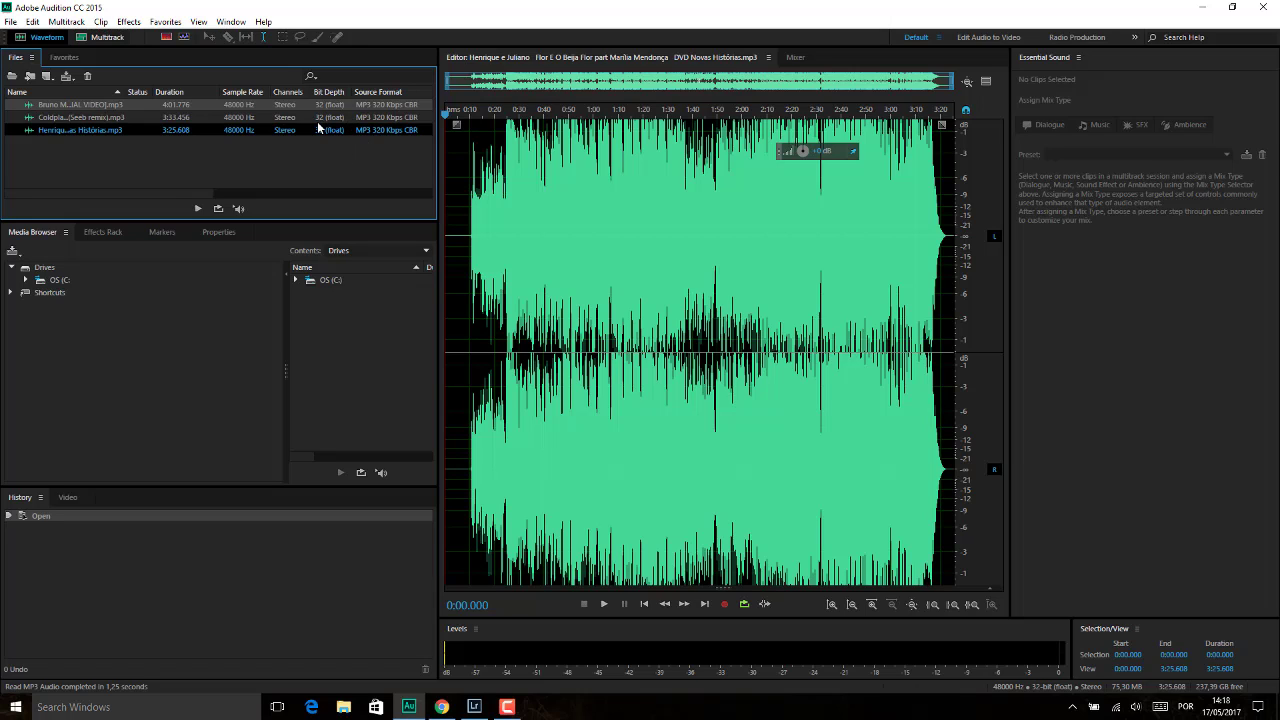
Widen the file list and view the Coldplay and Henrique e Juliano waveforms one after the other.
{"action": "left_click_drag", "start_coordinate": [438, 135], "coordinate": [511, 164]}
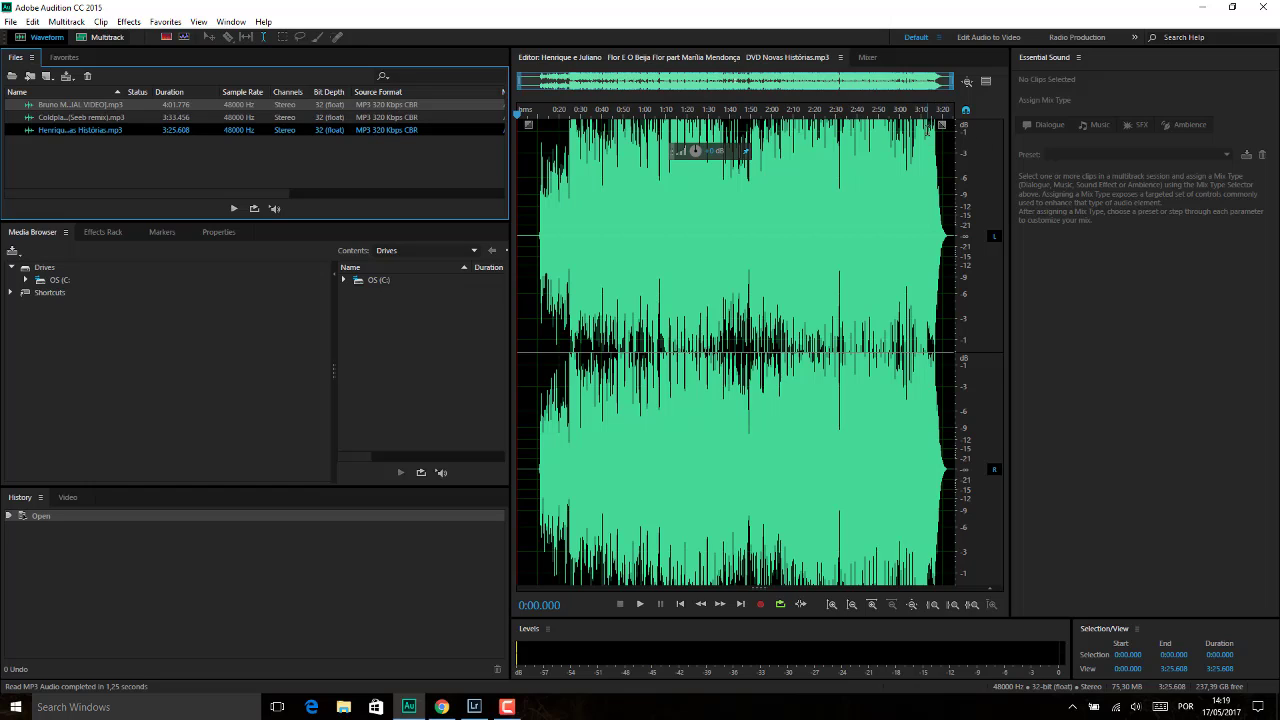
{"action": "double_click", "coordinate": [101, 115]}
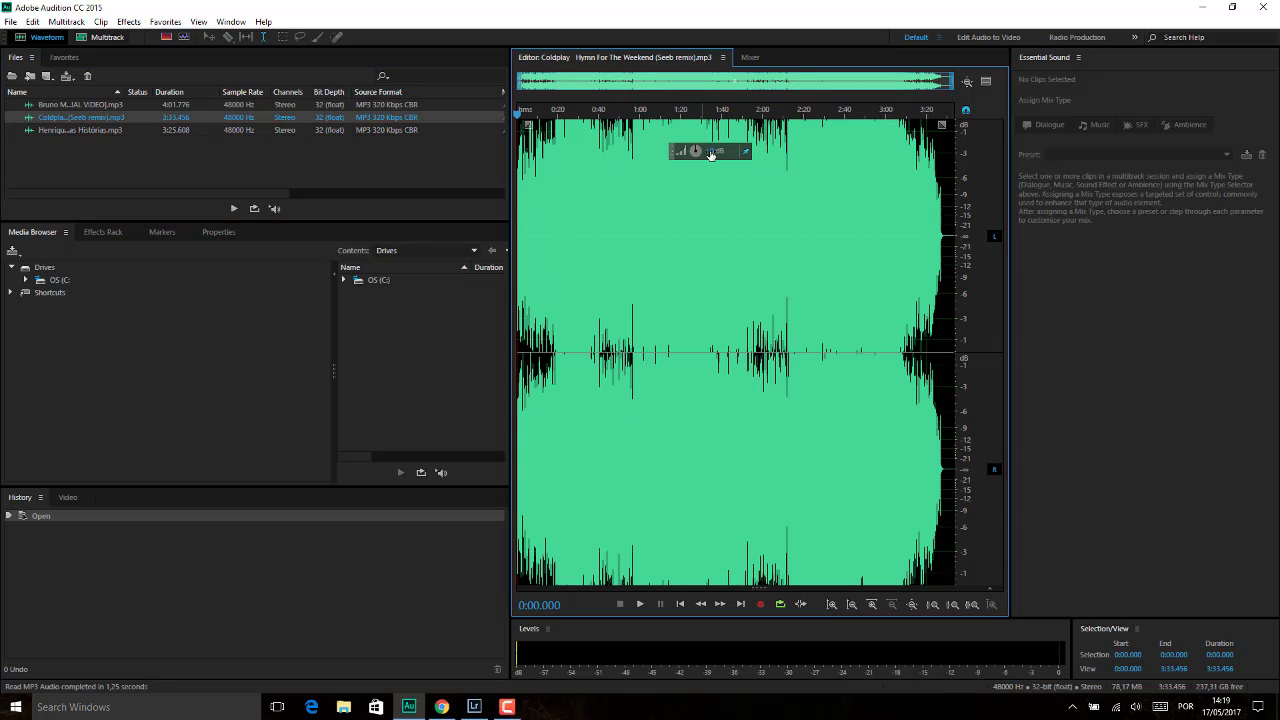
{"action": "double_click", "coordinate": [94, 127]}
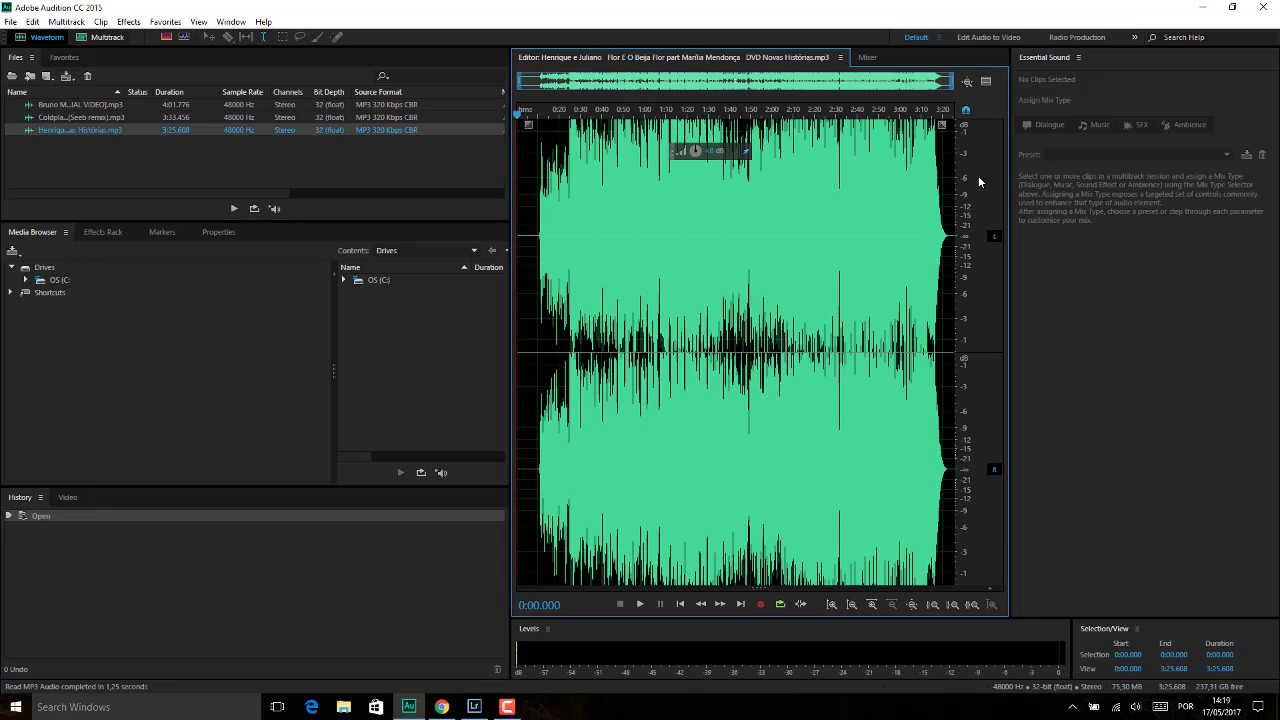
{"action": "left_click", "coordinate": [985, 83]}
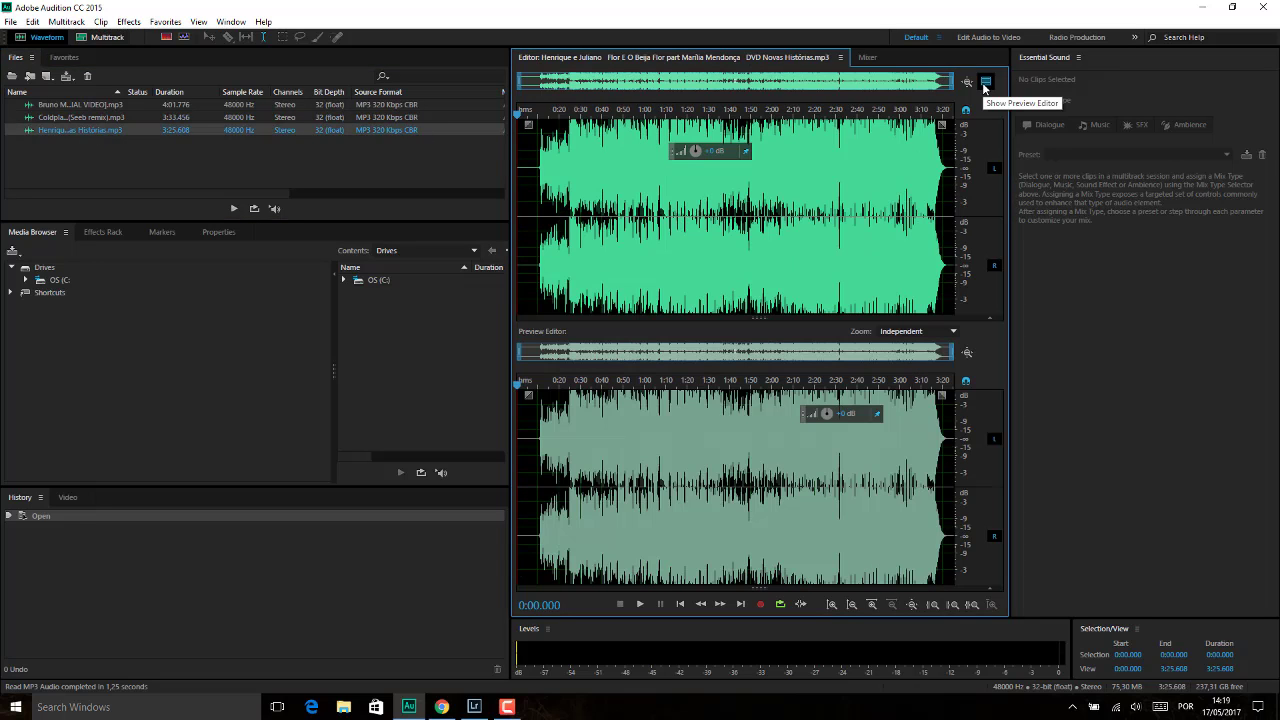
{"action": "left_click", "coordinate": [985, 83]}
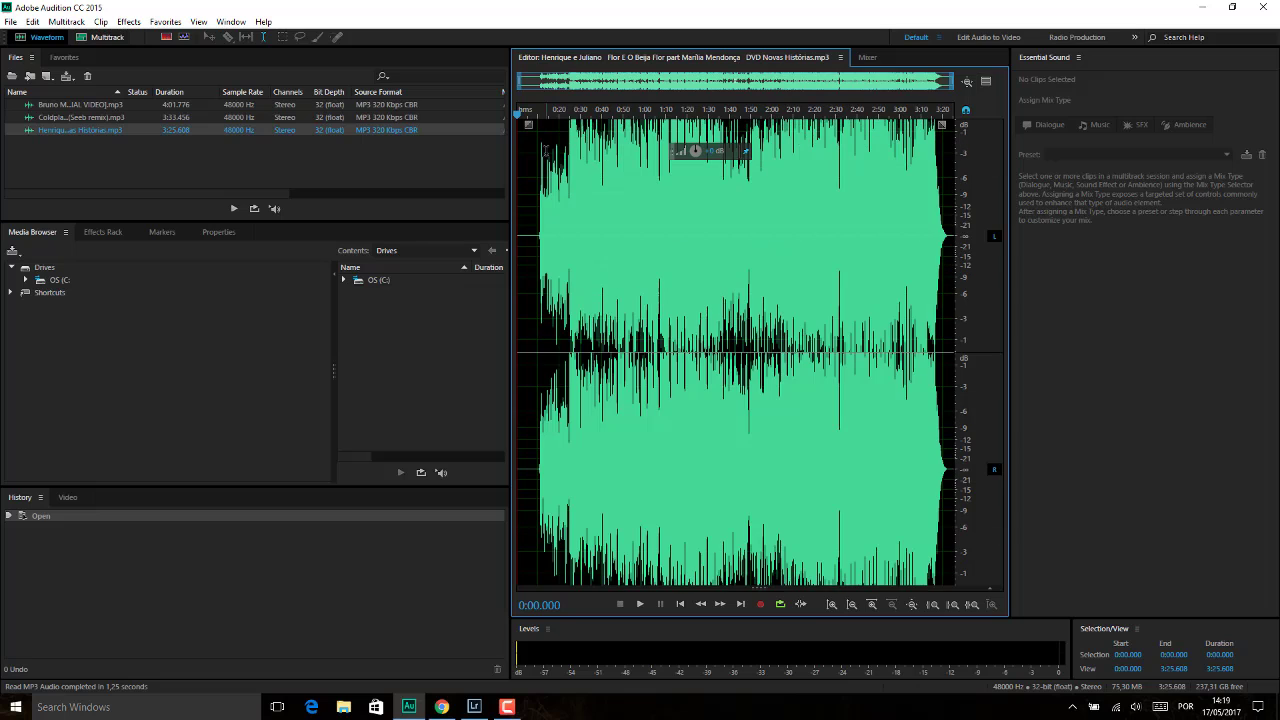
Compare the waveform heights of the Bruno Mars, Coldplay and Henrique e Juliano tracks by switching repeatedly between them.
{"action": "double_click", "coordinate": [112, 106]}
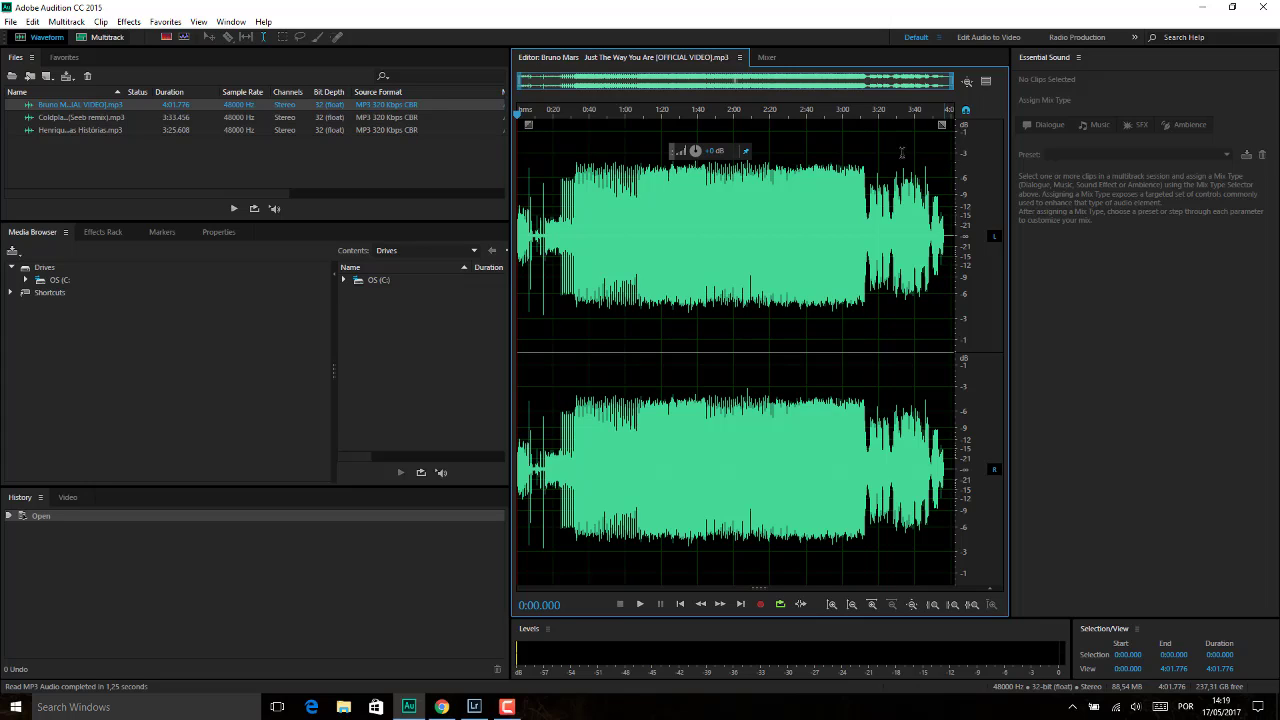
{"action": "double_click", "coordinate": [104, 118]}
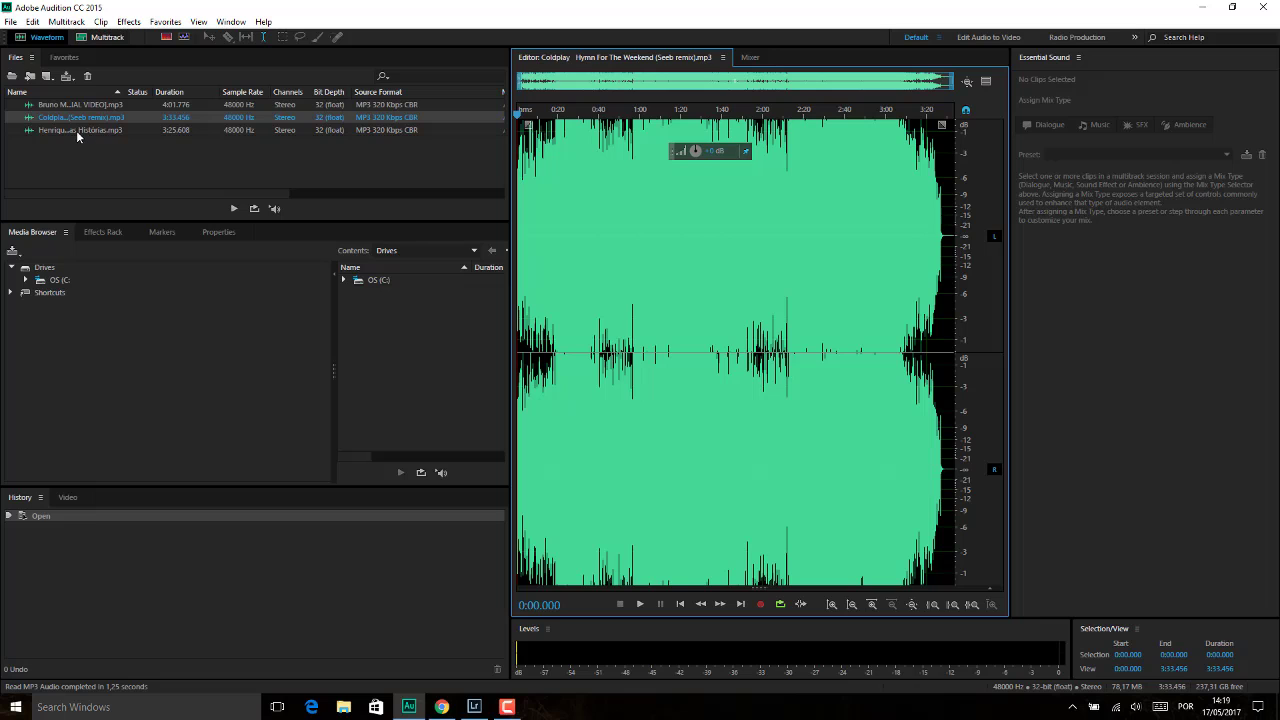
{"action": "double_click", "coordinate": [77, 127]}
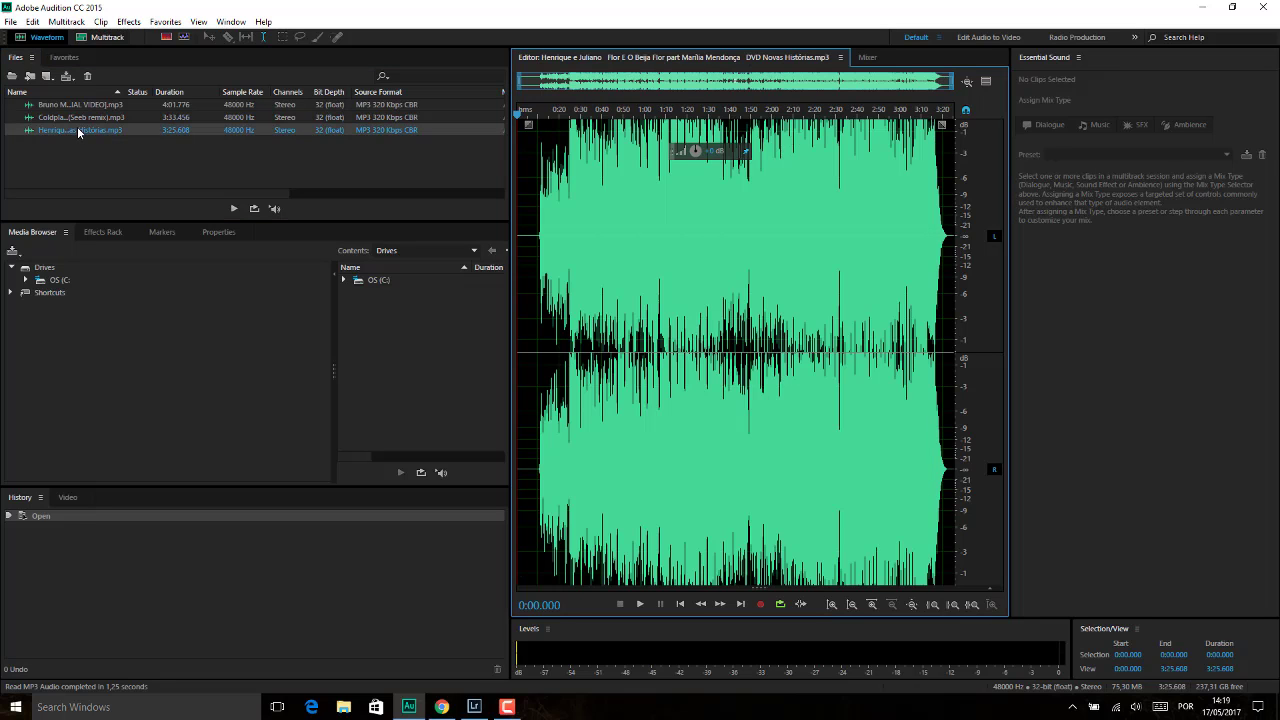
{"action": "double_click", "coordinate": [78, 117]}
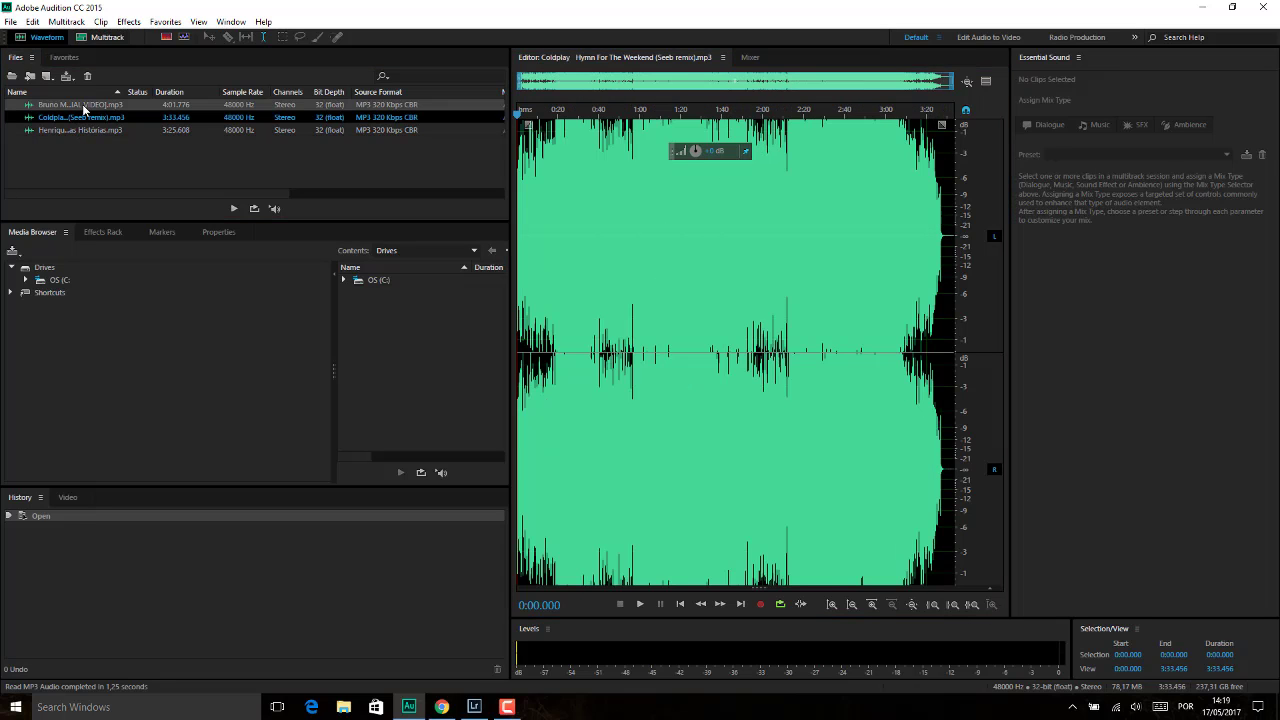
{"action": "double_click", "coordinate": [80, 104]}
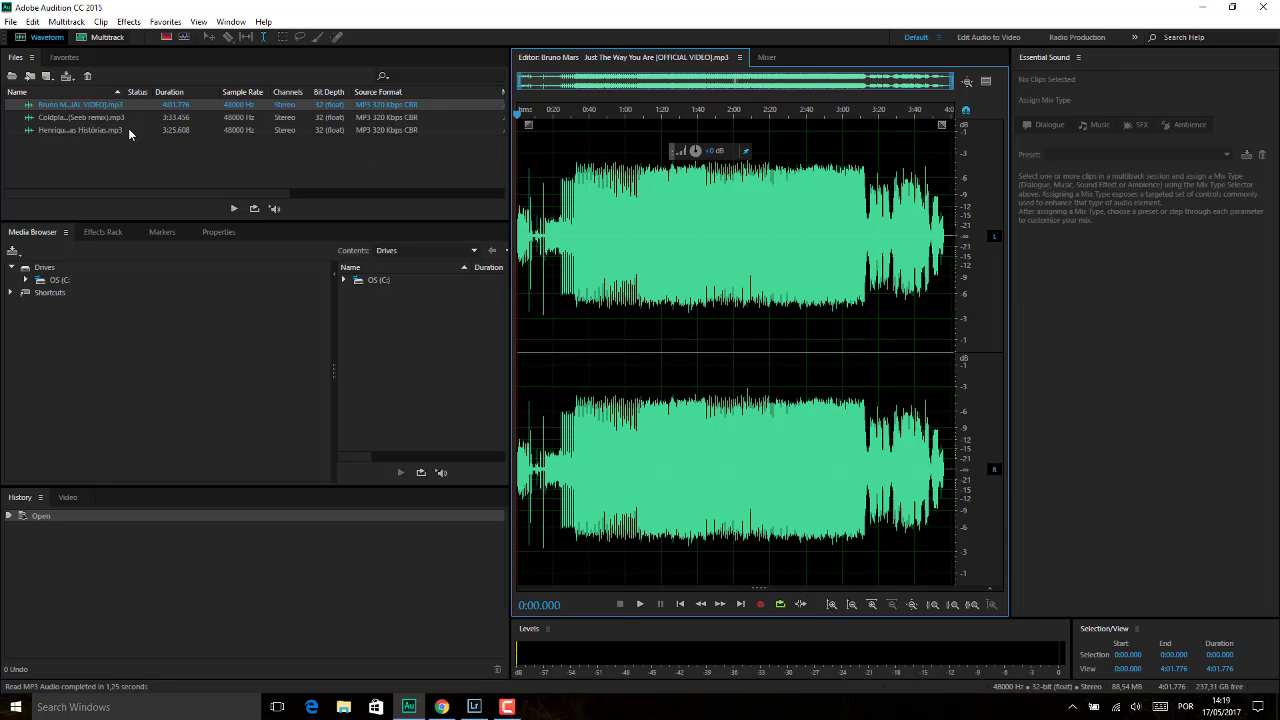
{"action": "double_click", "coordinate": [125, 118]}
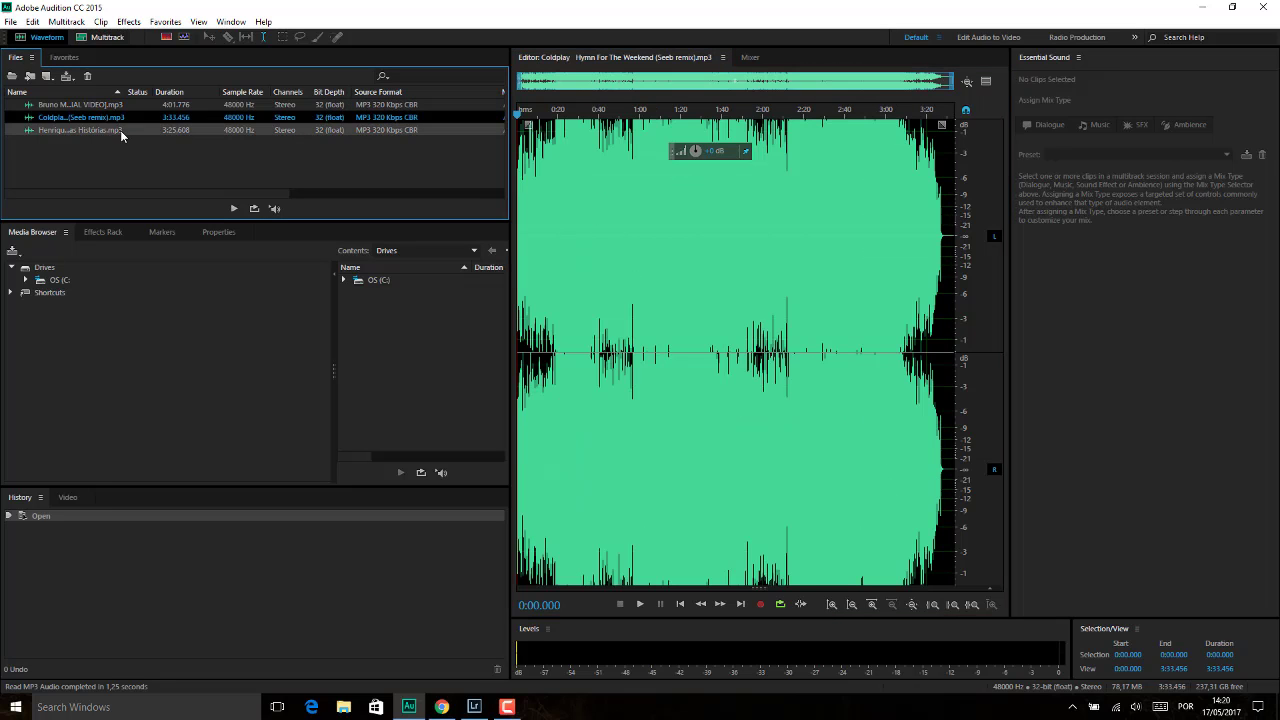
{"action": "double_click", "coordinate": [120, 130]}
{"action": "double_click", "coordinate": [119, 117]}
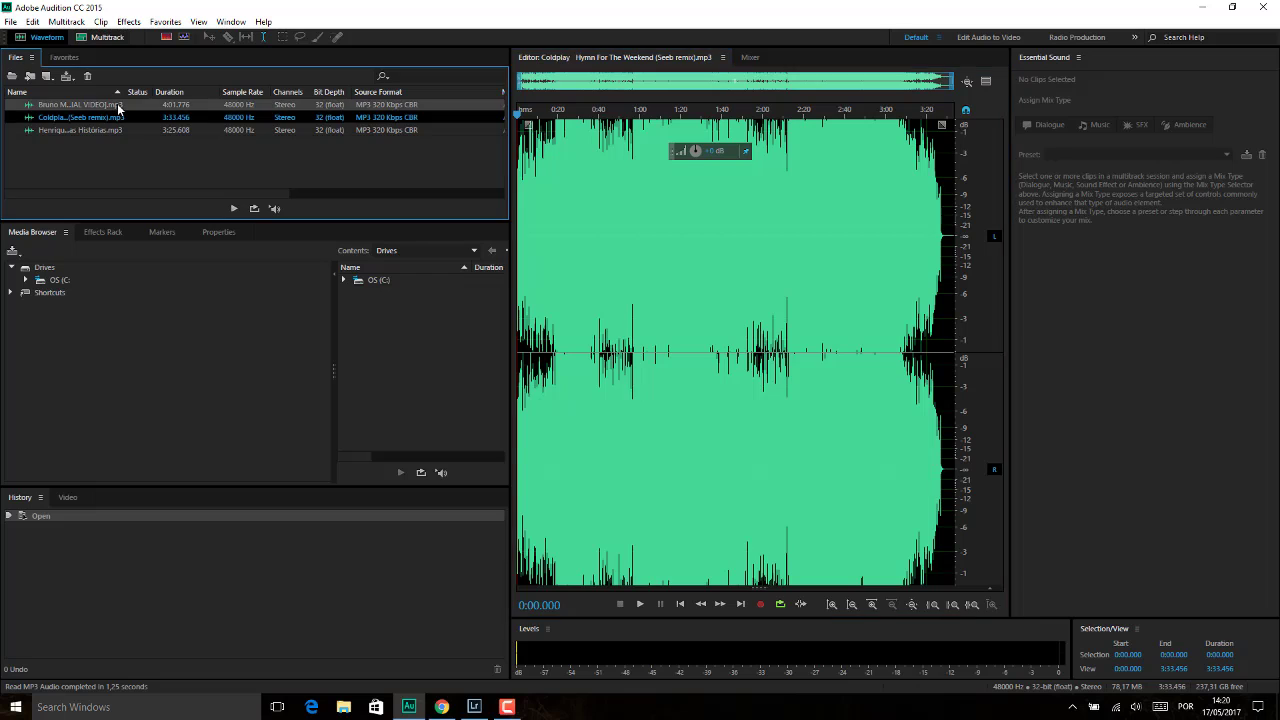
{"action": "double_click", "coordinate": [117, 103]}
{"action": "double_click", "coordinate": [125, 117]}
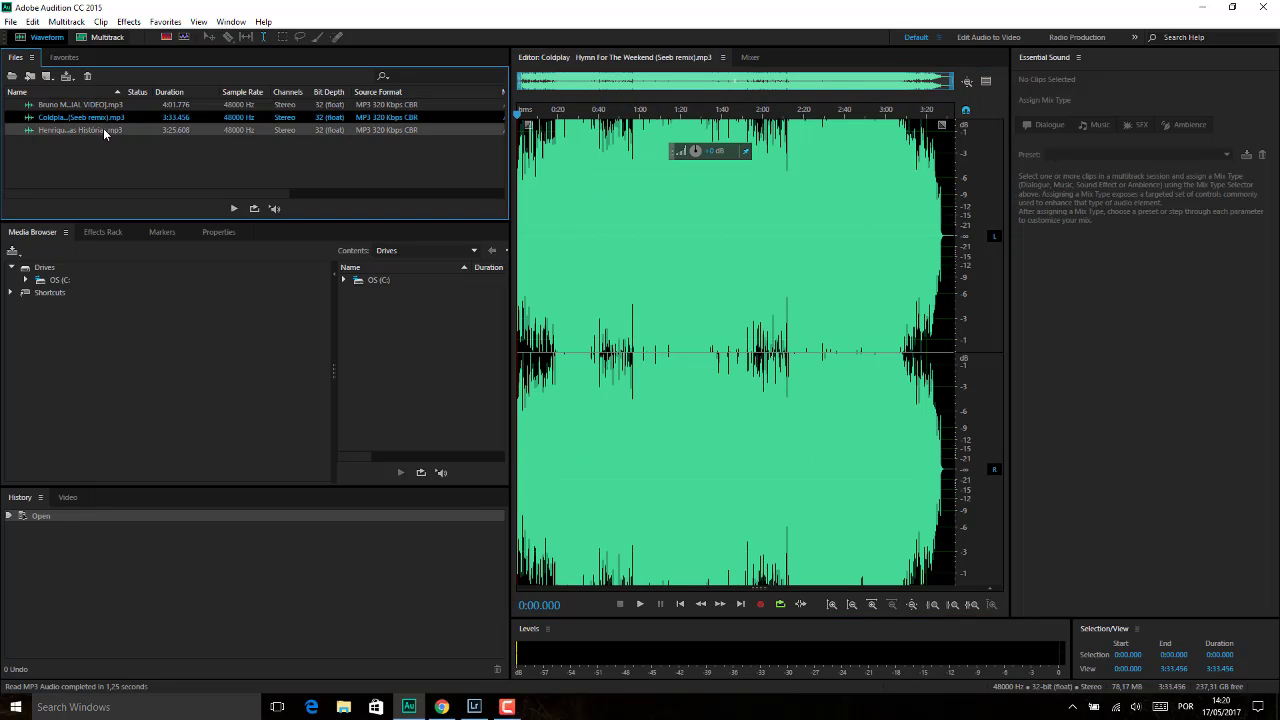
{"action": "double_click", "coordinate": [103, 128]}
{"action": "double_click", "coordinate": [104, 117]}
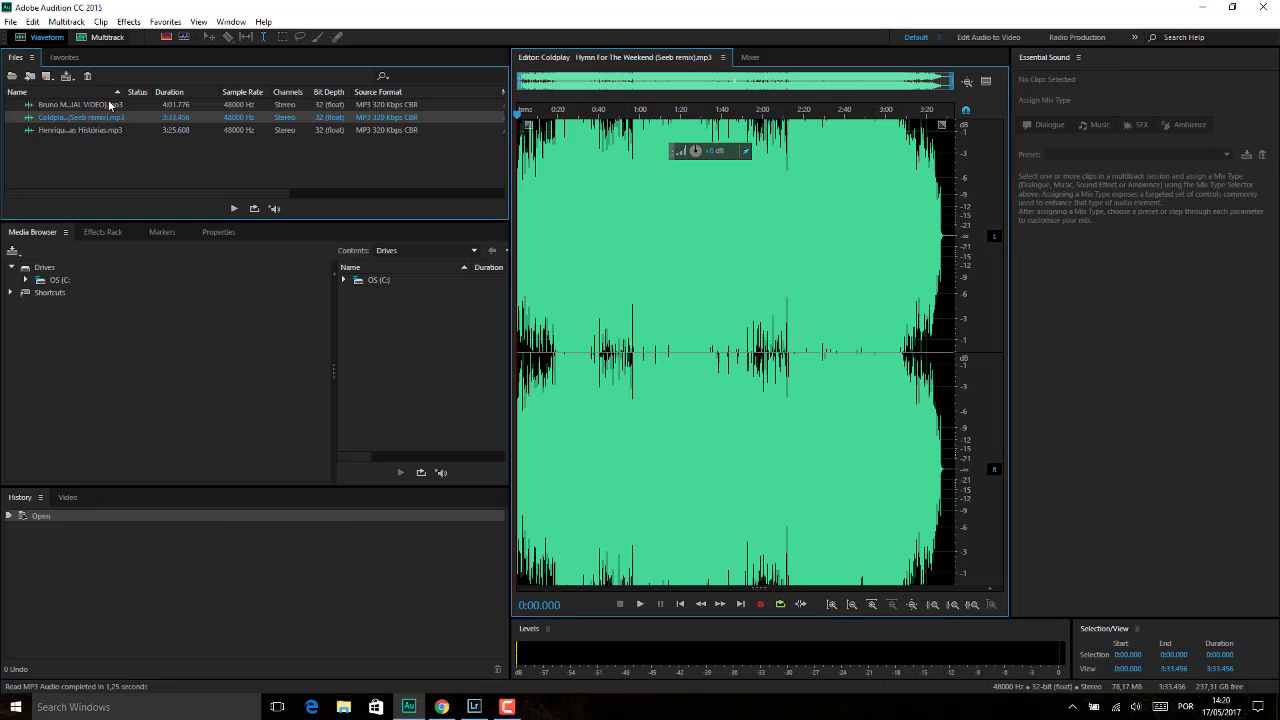
Show the Bruno Mars track in the editor and raise the gain of its whole waveform.
{"action": "double_click", "coordinate": [110, 105]}
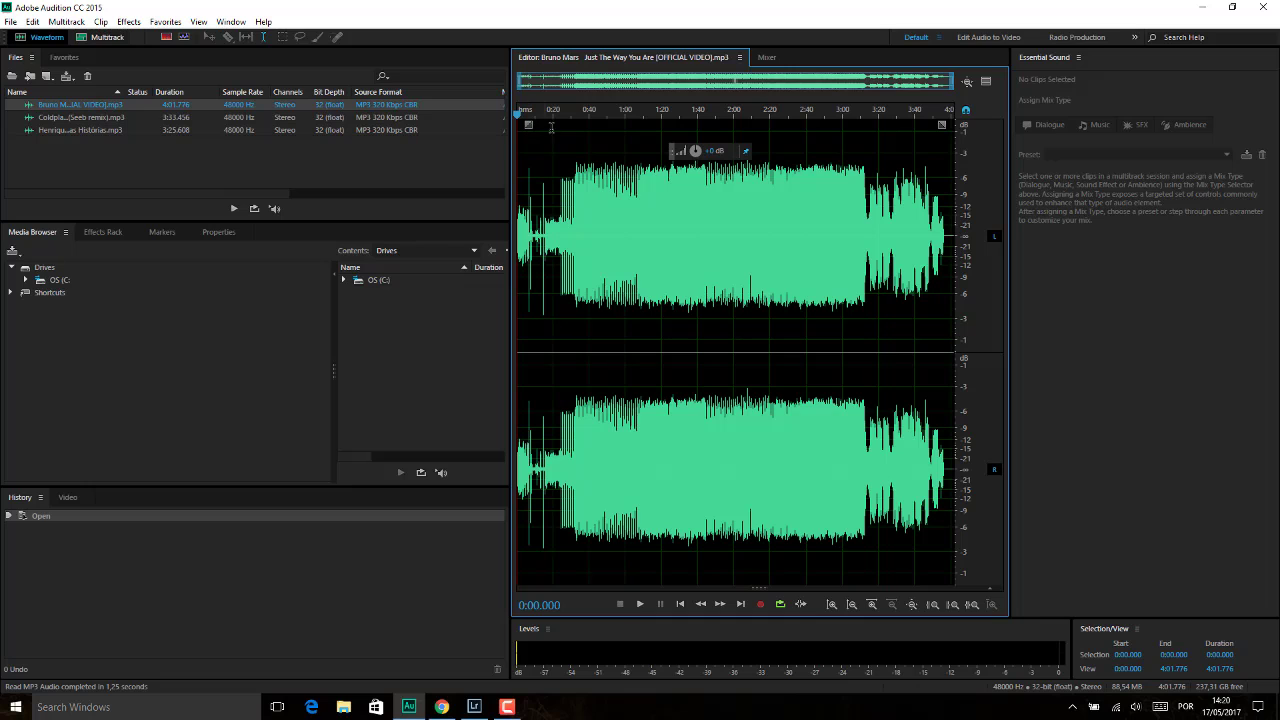
{"action": "left_click_drag", "start_coordinate": [694, 151], "coordinate": [723, 151]}
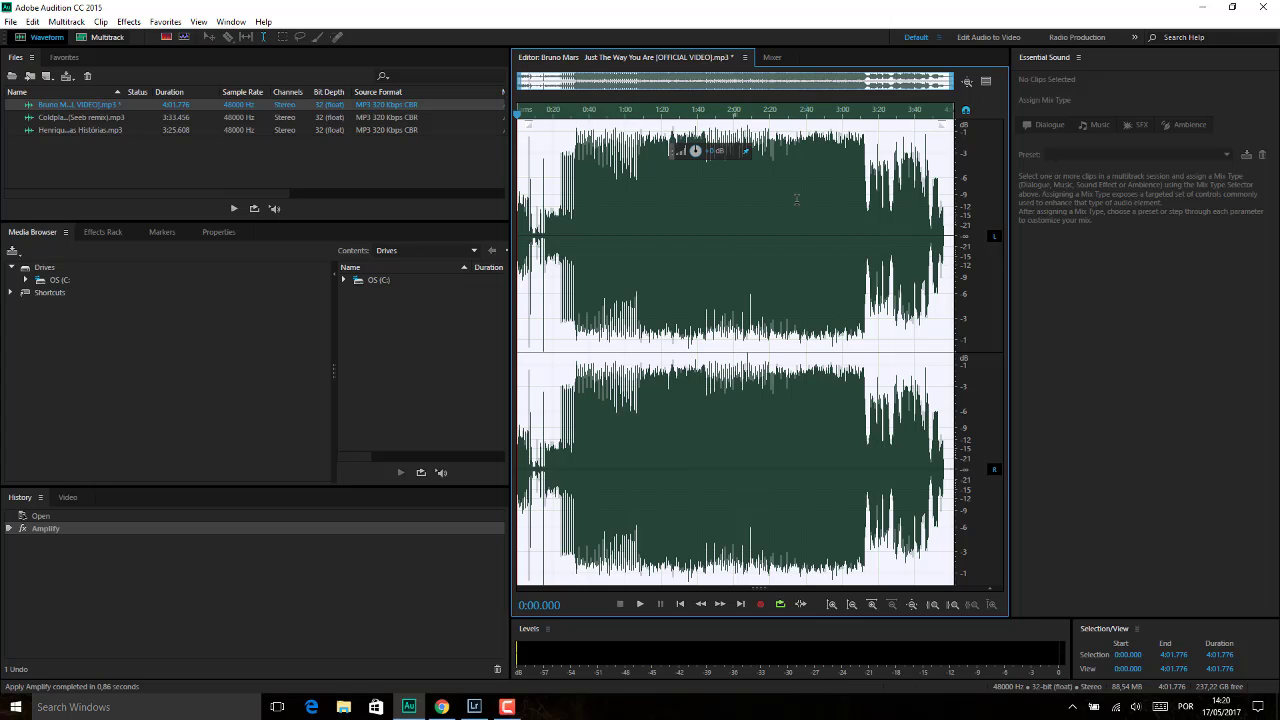
Try a second, stronger gain boost on the Bruno Mars track, auditioning it from about 1:35 before undoing it.
{"action": "left_click_drag", "start_coordinate": [714, 153], "coordinate": [724, 150]}
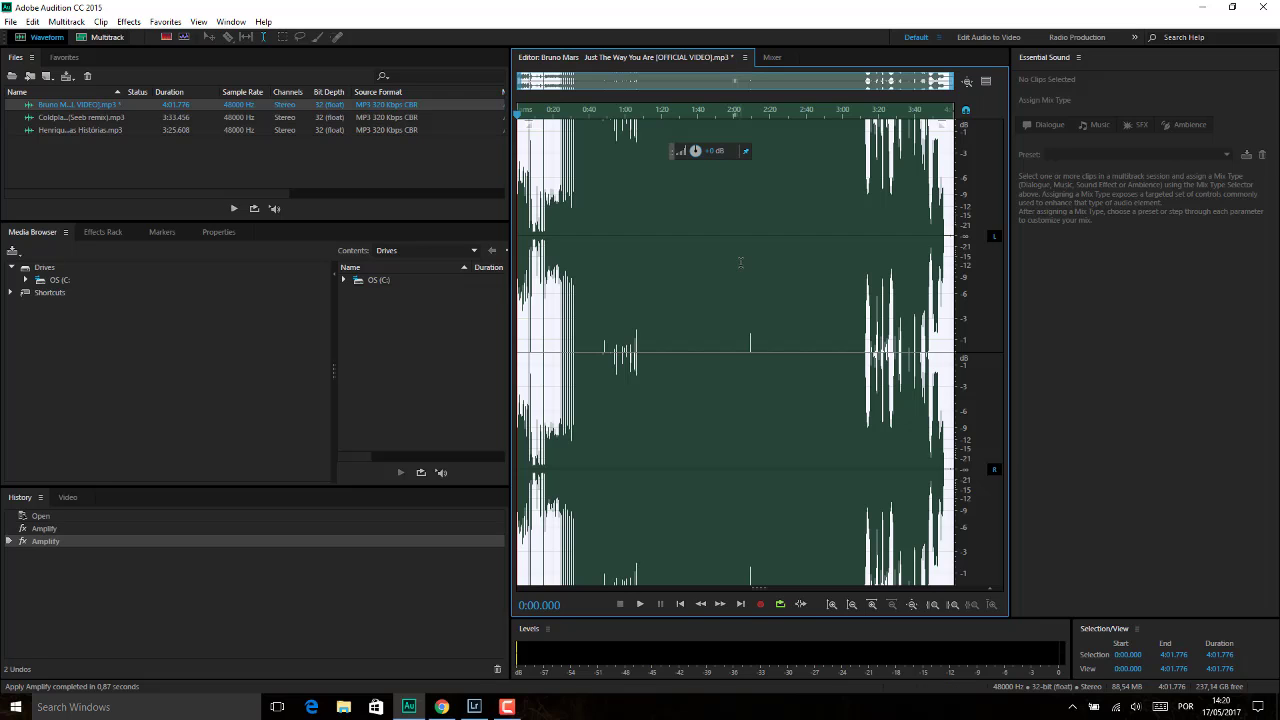
{"action": "left_click", "coordinate": [689, 280]}
{"action": "key", "text": "space"}
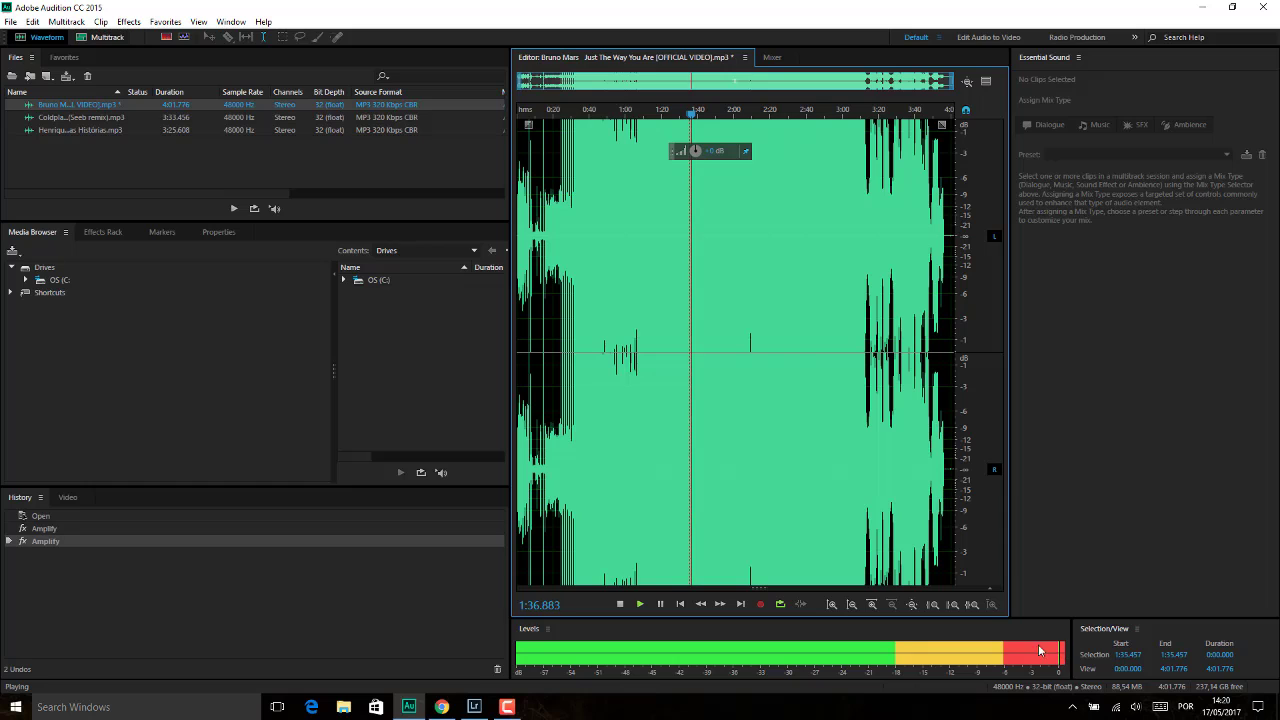
{"action": "key", "text": "space"}
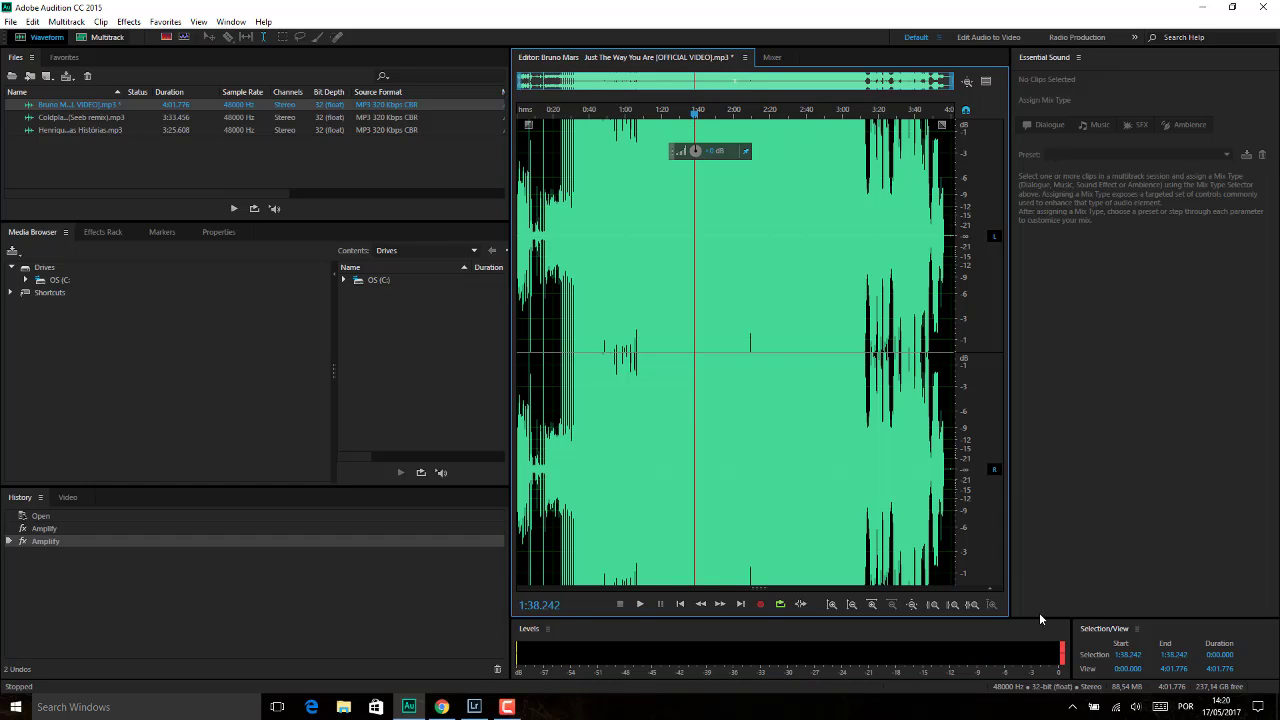
{"action": "key", "text": "ctrl+z"}
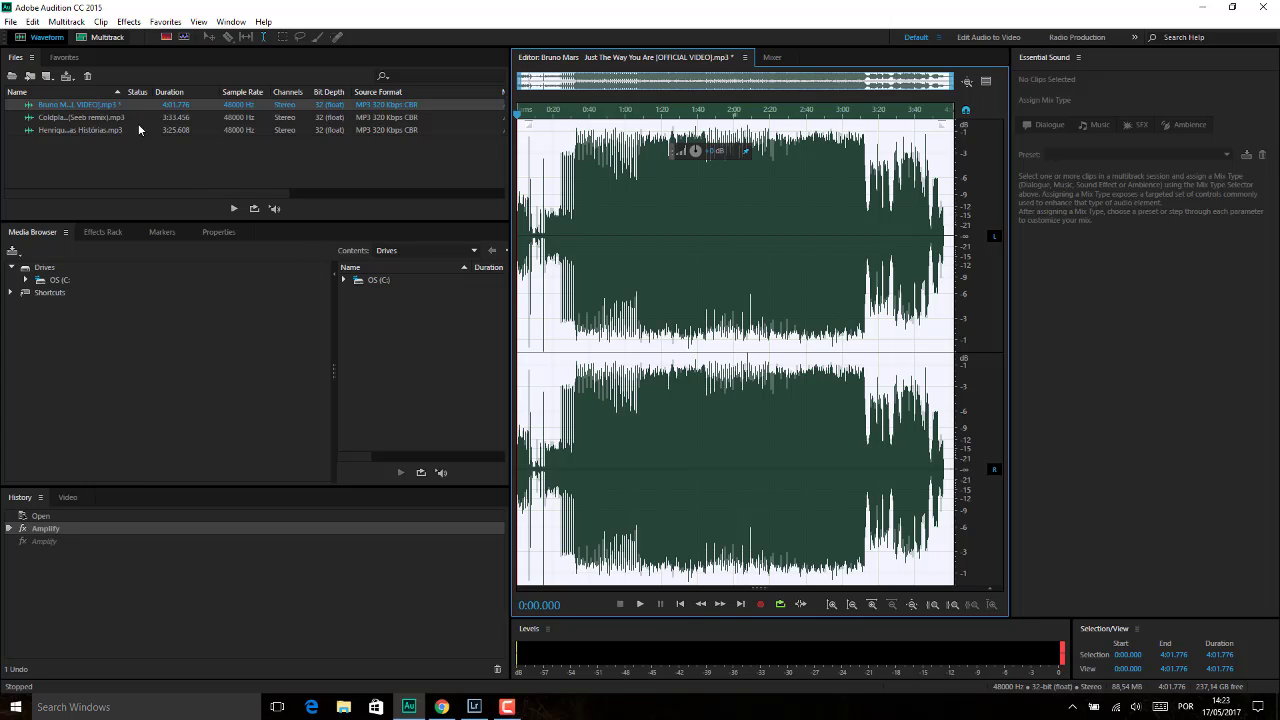
Lower the gain of the whole Bruno Mars waveform slightly.
{"action": "left_click", "coordinate": [72, 170]}
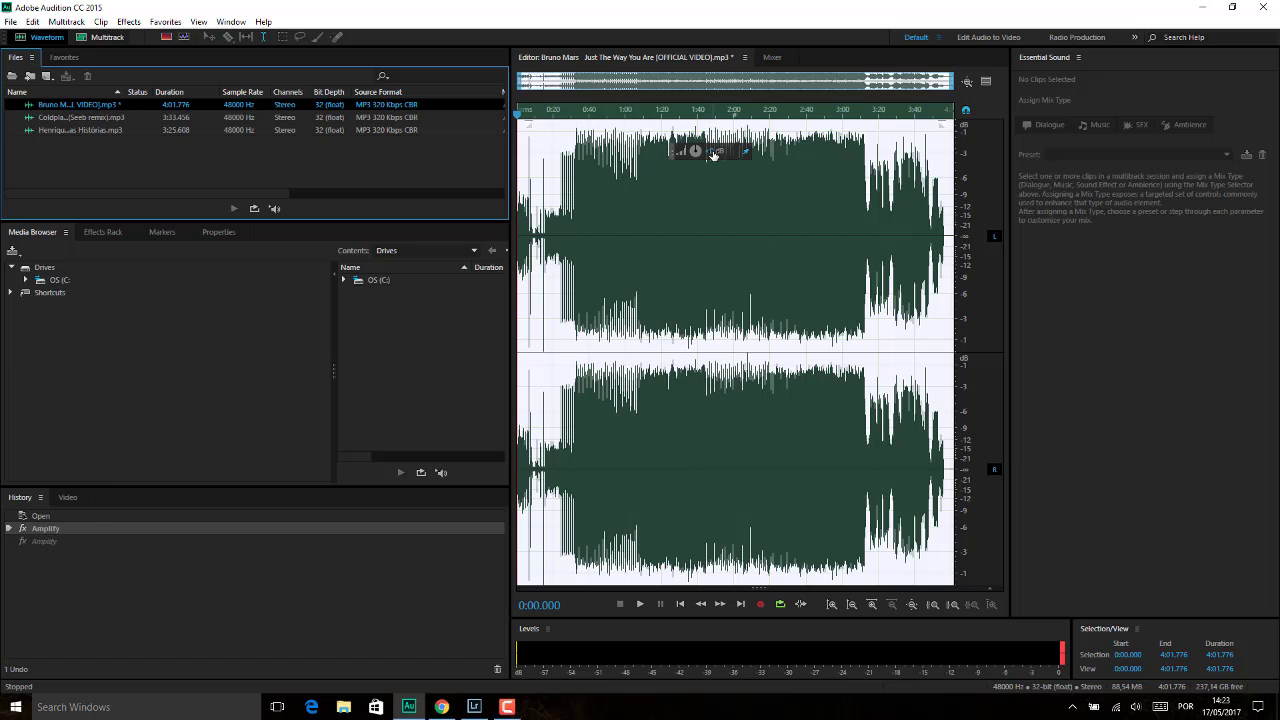
{"action": "mouse_move", "coordinate": [713, 152]}
{"action": "left_mouse_down"}
{"action": "mouse_move", "coordinate": [685, 152]}
{"action": "mouse_move", "coordinate": [707, 152]}
{"action": "left_mouse_up"}
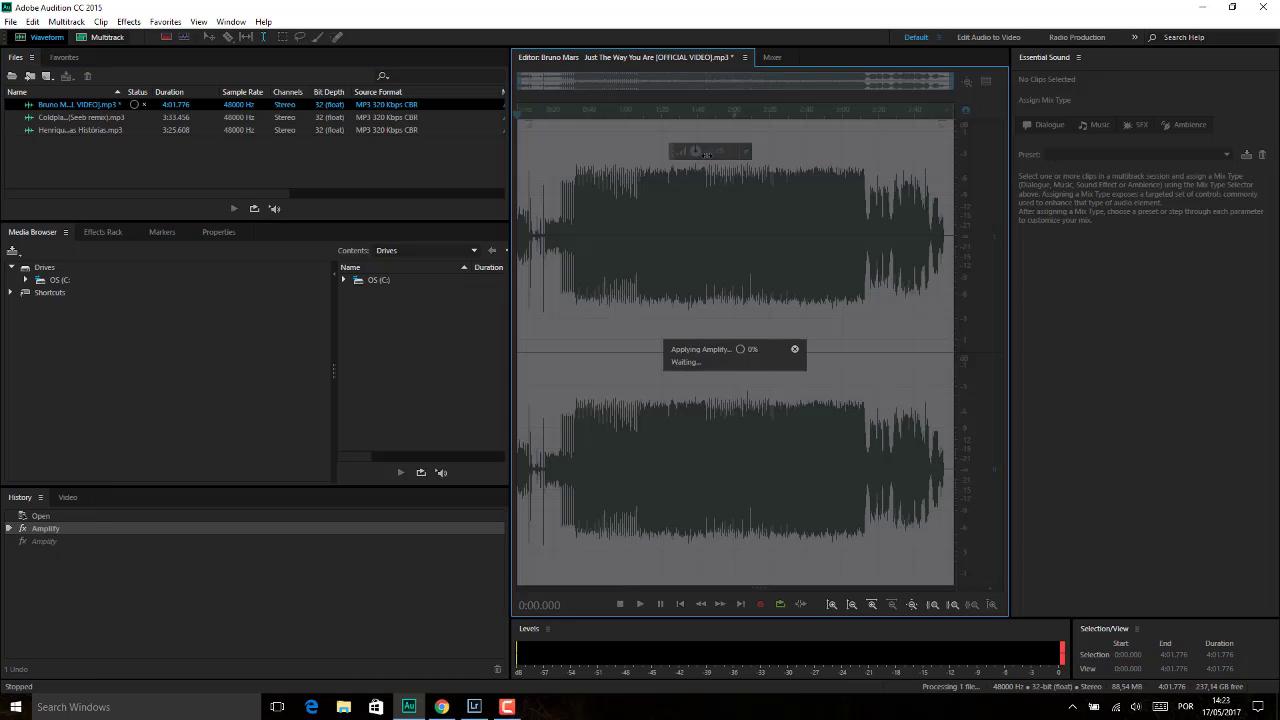
Show the Coldplay track in the editor and strongly reduce the gain of its whole waveform.
{"action": "left_click", "coordinate": [88, 119]}
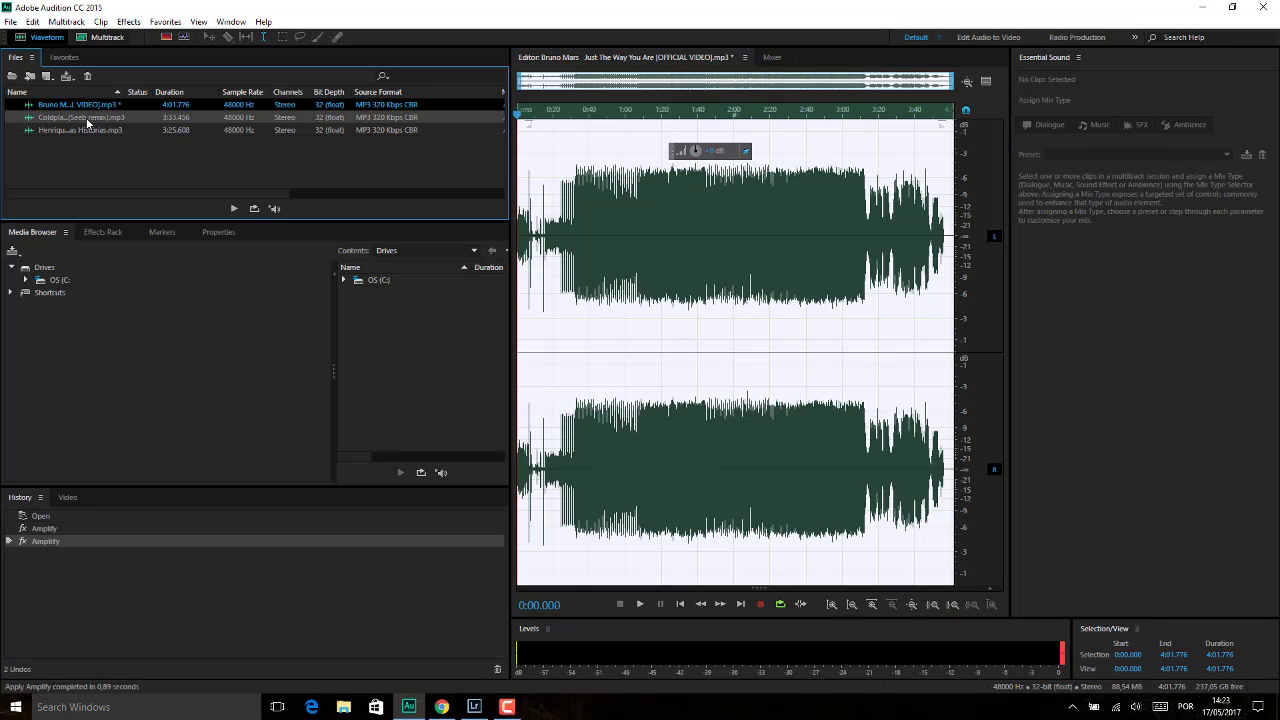
{"action": "double_click", "coordinate": [88, 119]}
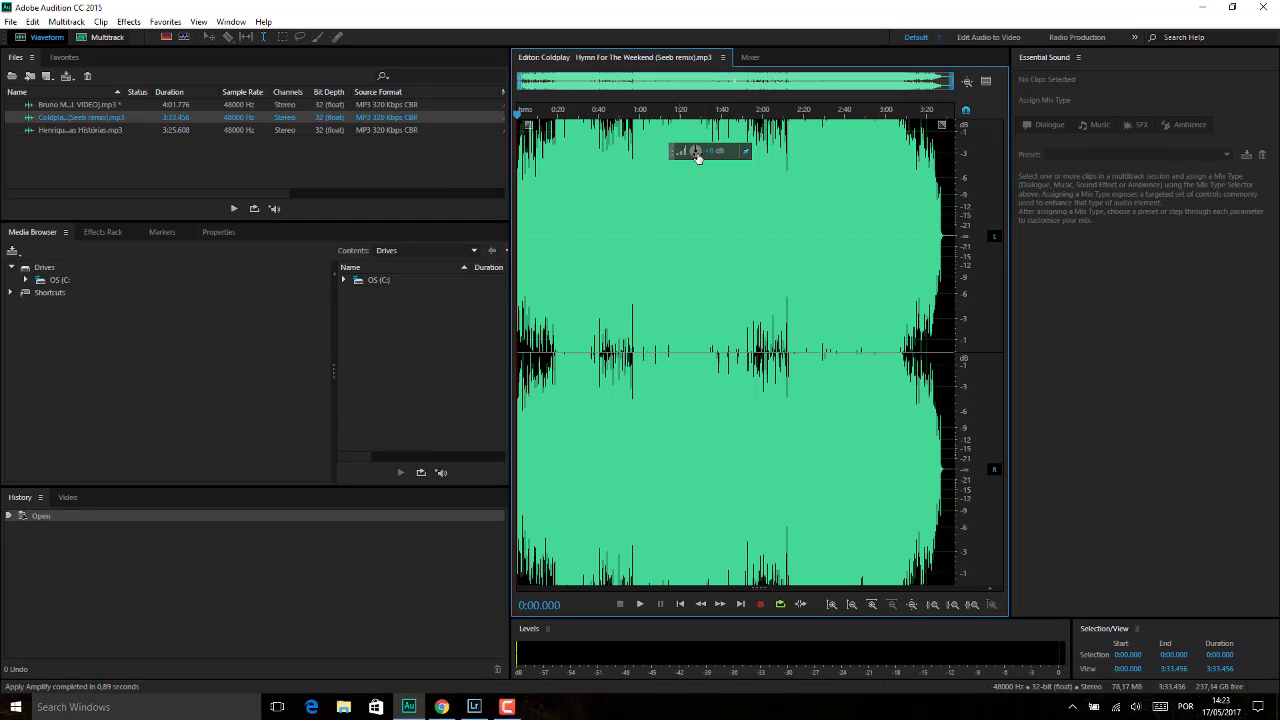
{"action": "left_click_drag", "start_coordinate": [716, 157], "coordinate": [693, 155]}
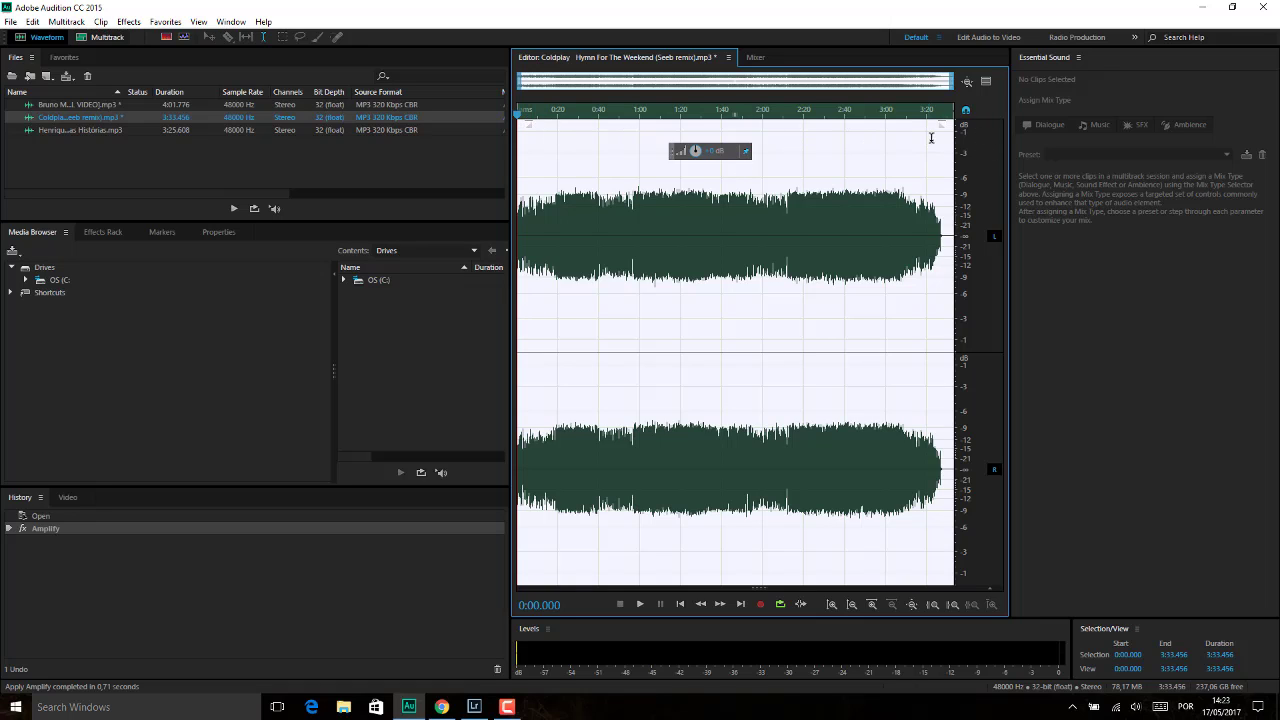
{"action": "left_click", "coordinate": [112, 162]}
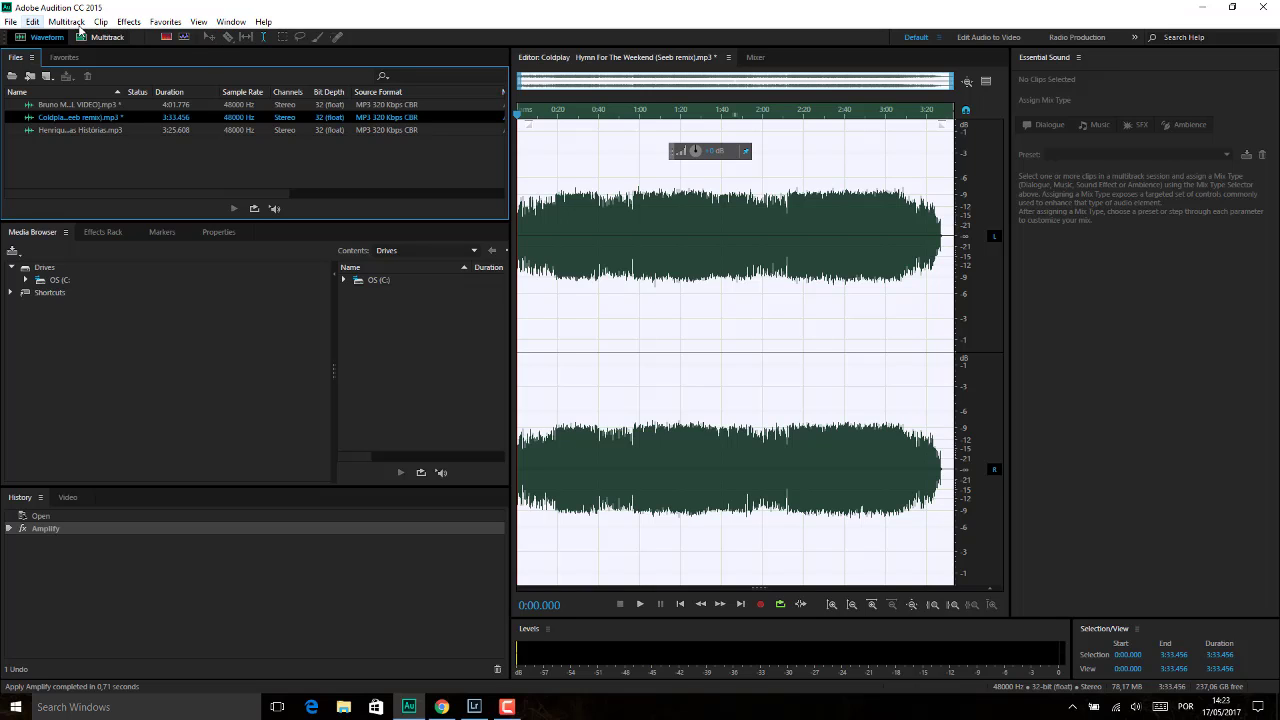
{"action": "left_click", "coordinate": [10, 24]}
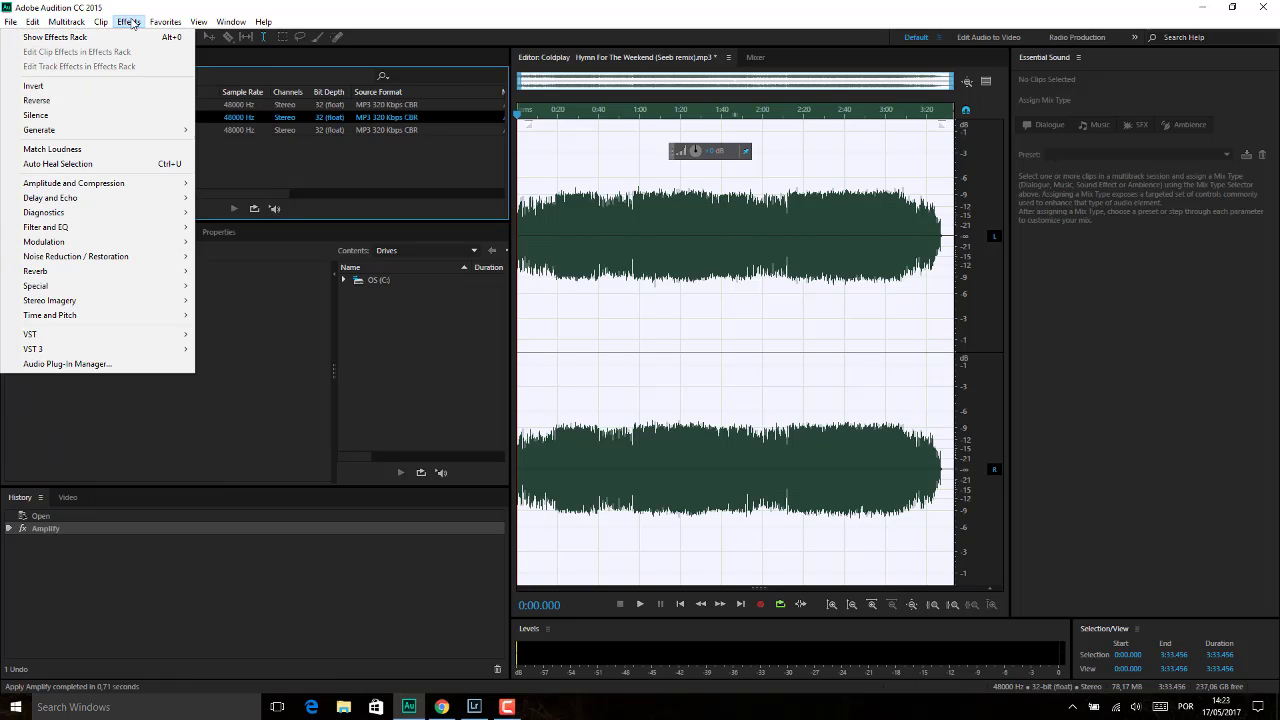
{"action": "left_click", "coordinate": [165, 21]}
{"action": "left_click", "coordinate": [189, 21]}
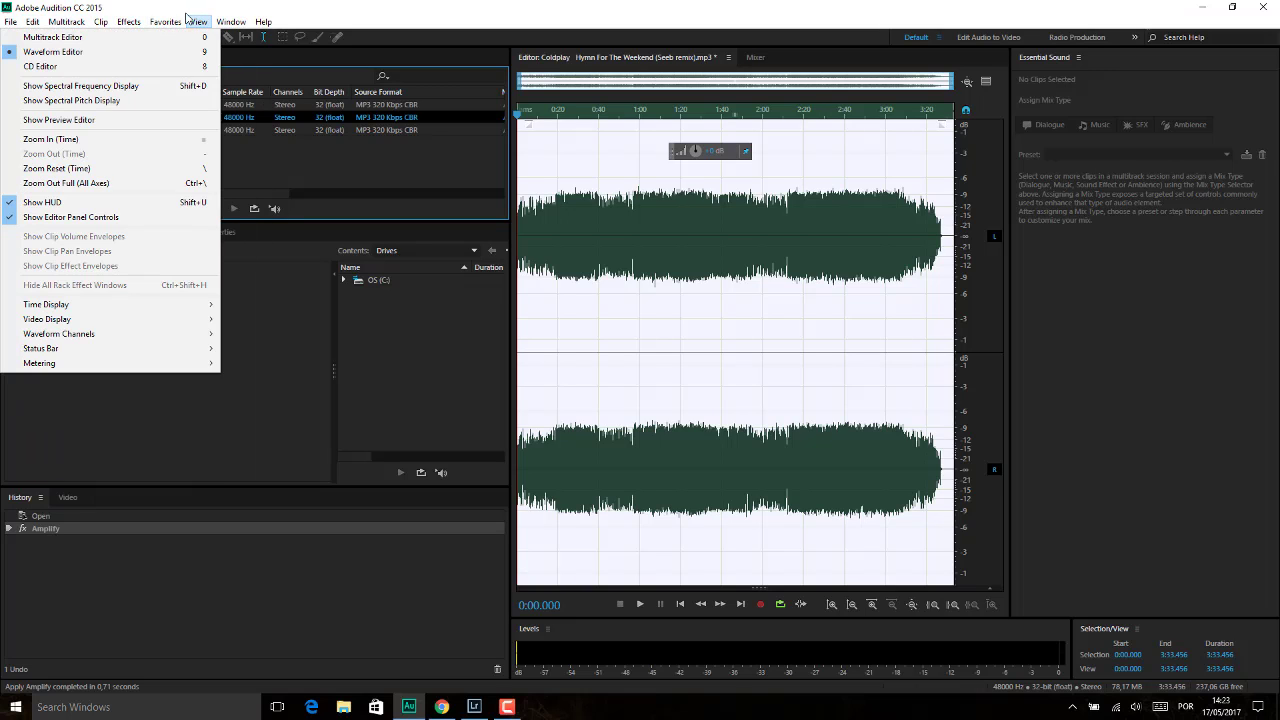
{"action": "left_click", "coordinate": [189, 21]}
{"action": "left_click", "coordinate": [101, 21]}
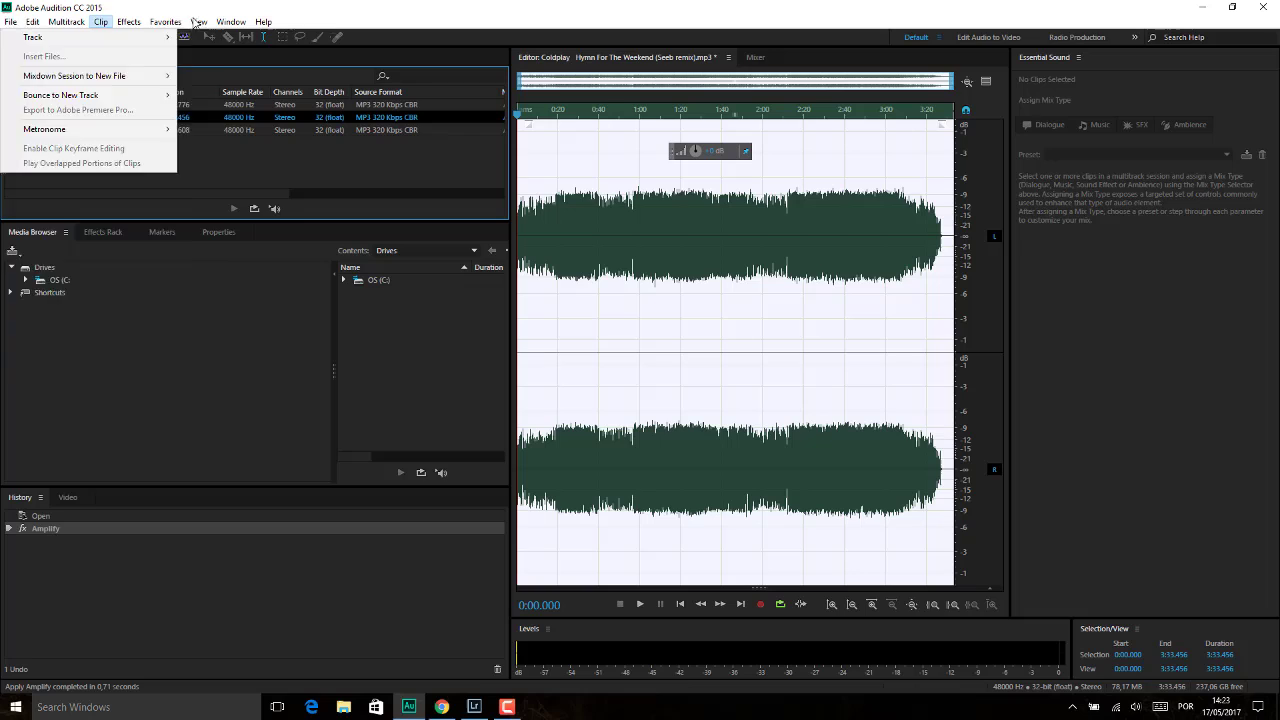
{"action": "left_click", "coordinate": [333, 18]}
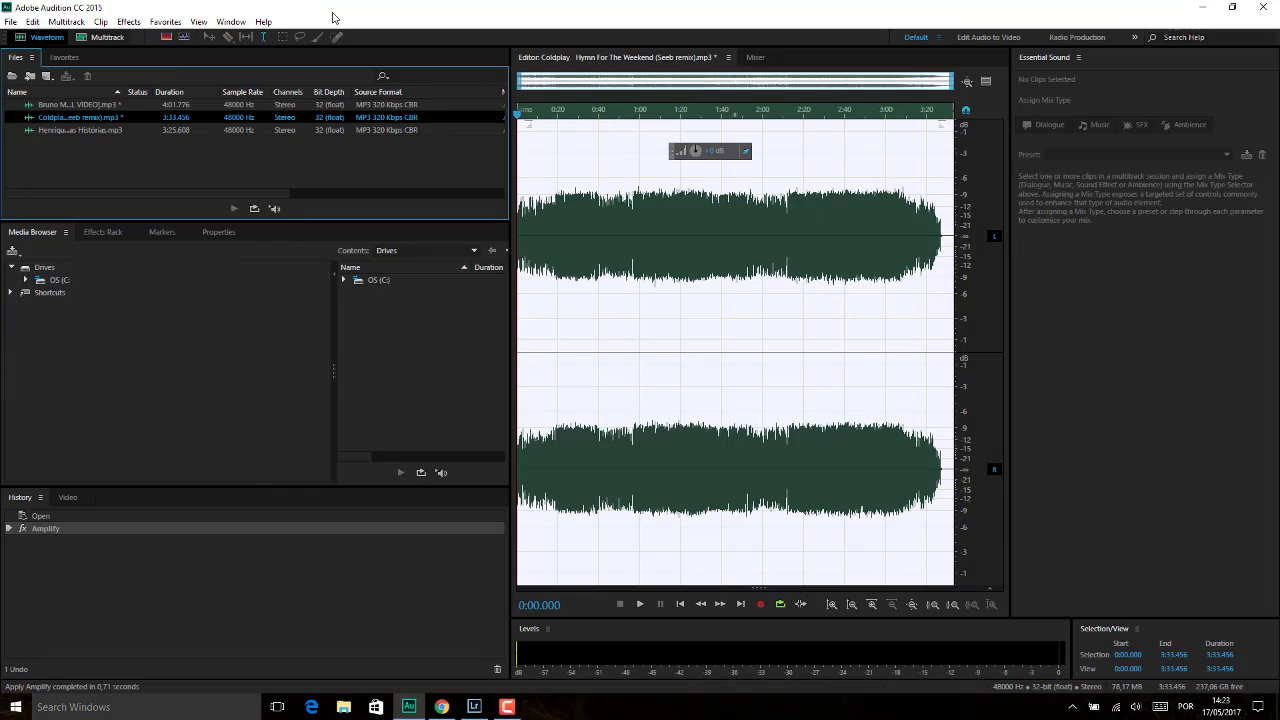
Display the Match Loudness panel.
{"action": "left_click", "coordinate": [231, 22]}
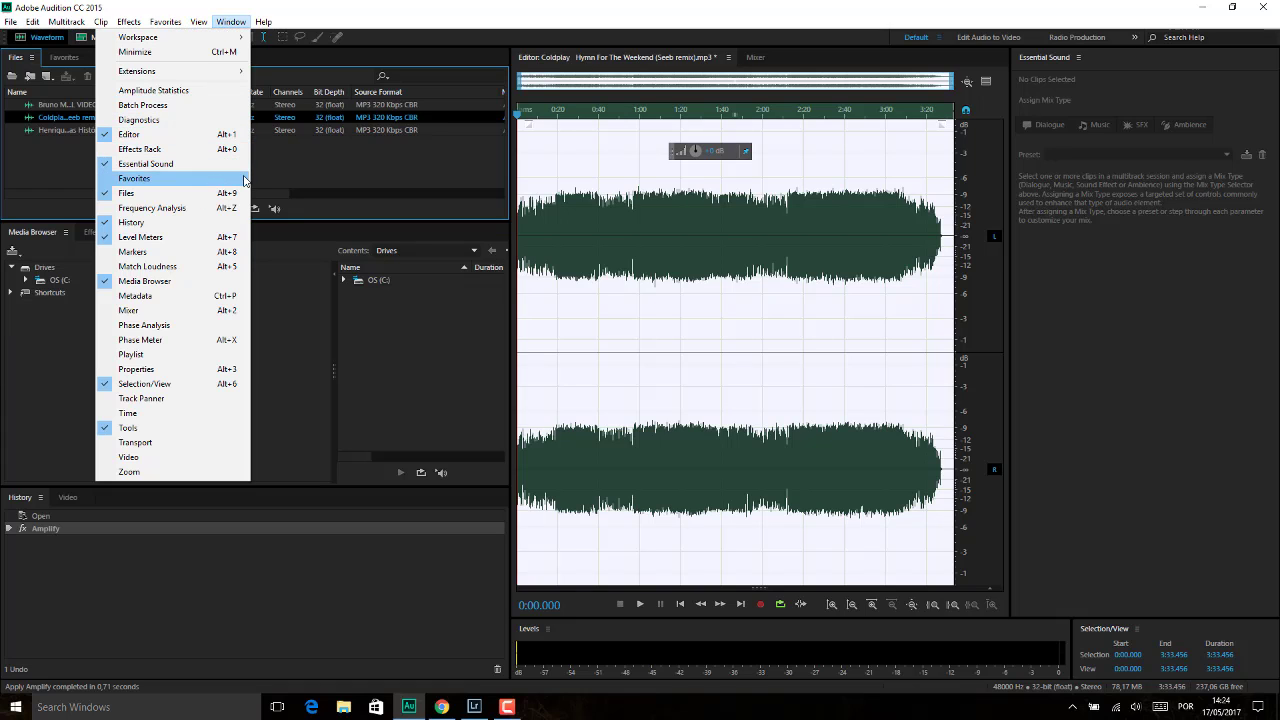
{"action": "left_click", "coordinate": [181, 272]}
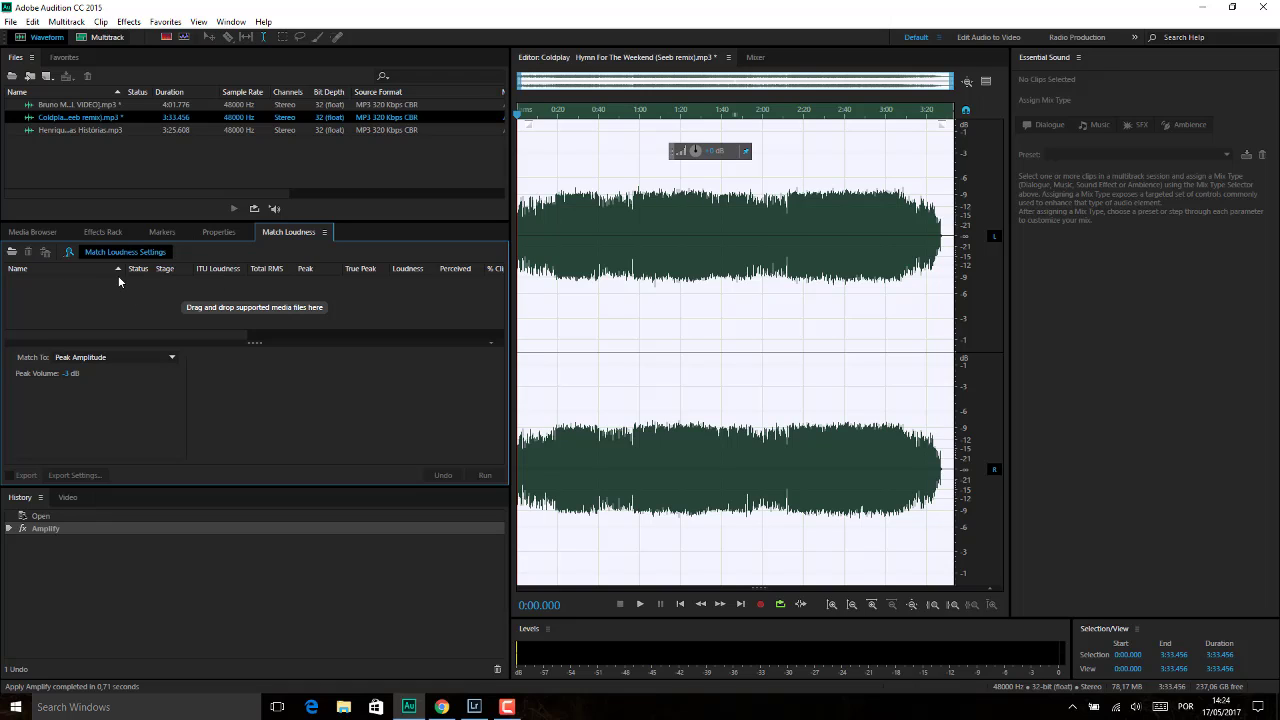
Open the MP3 "All of the stars Ed Sheeran, tradução A culpa é das estrelas" from the MUSICAS folder.
{"action": "left_click_drag", "start_coordinate": [86, 158], "coordinate": [68, 76]}
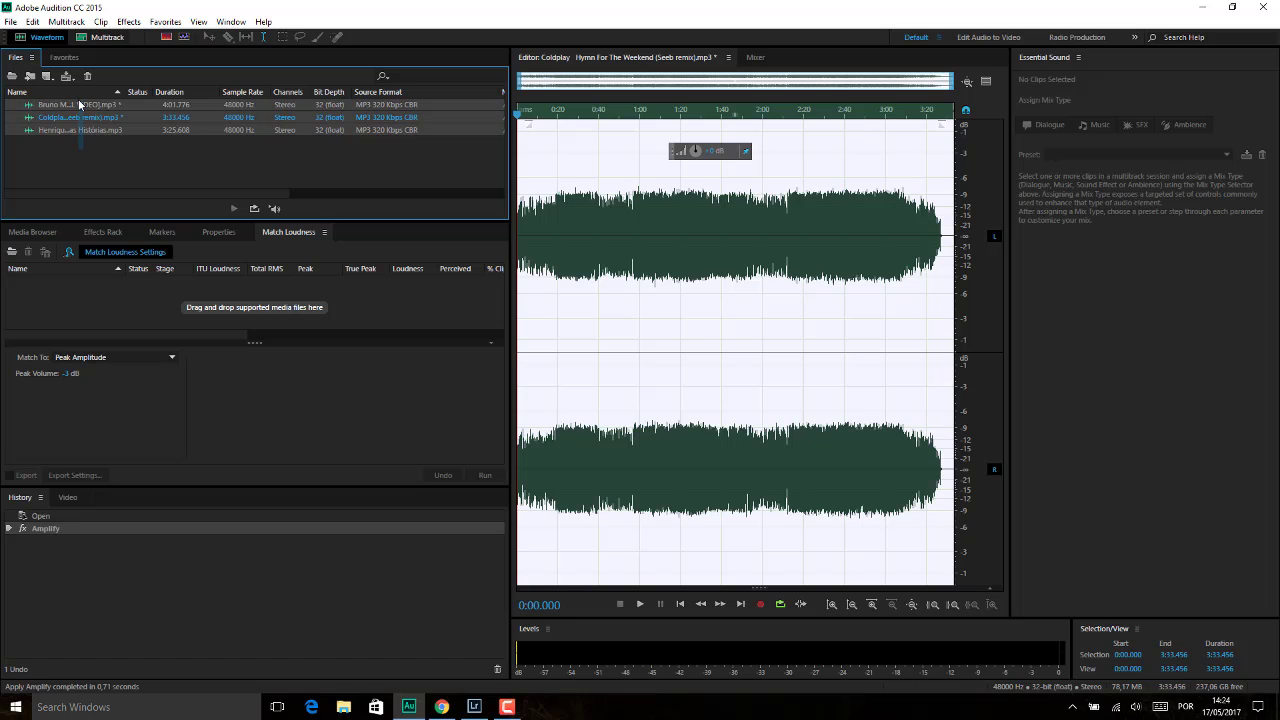
{"action": "left_click", "coordinate": [61, 165]}
{"action": "double_click", "coordinate": [61, 165]}
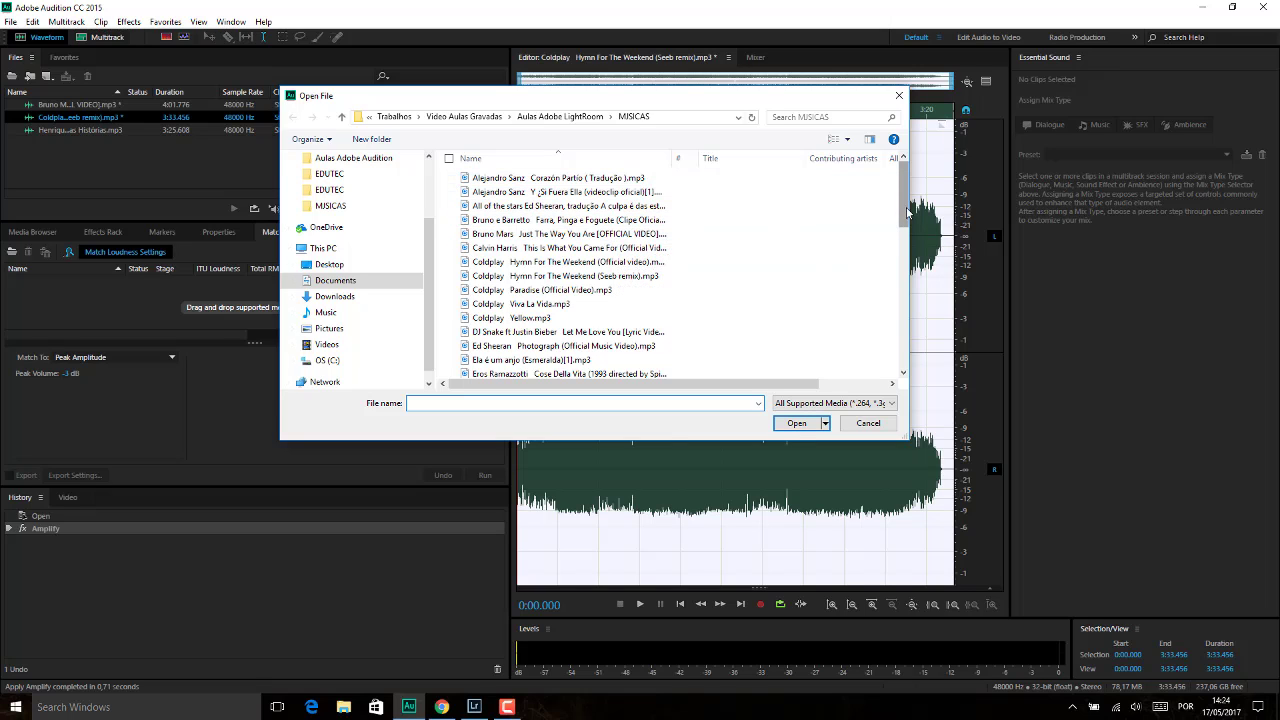
{"action": "double_click", "coordinate": [610, 205]}
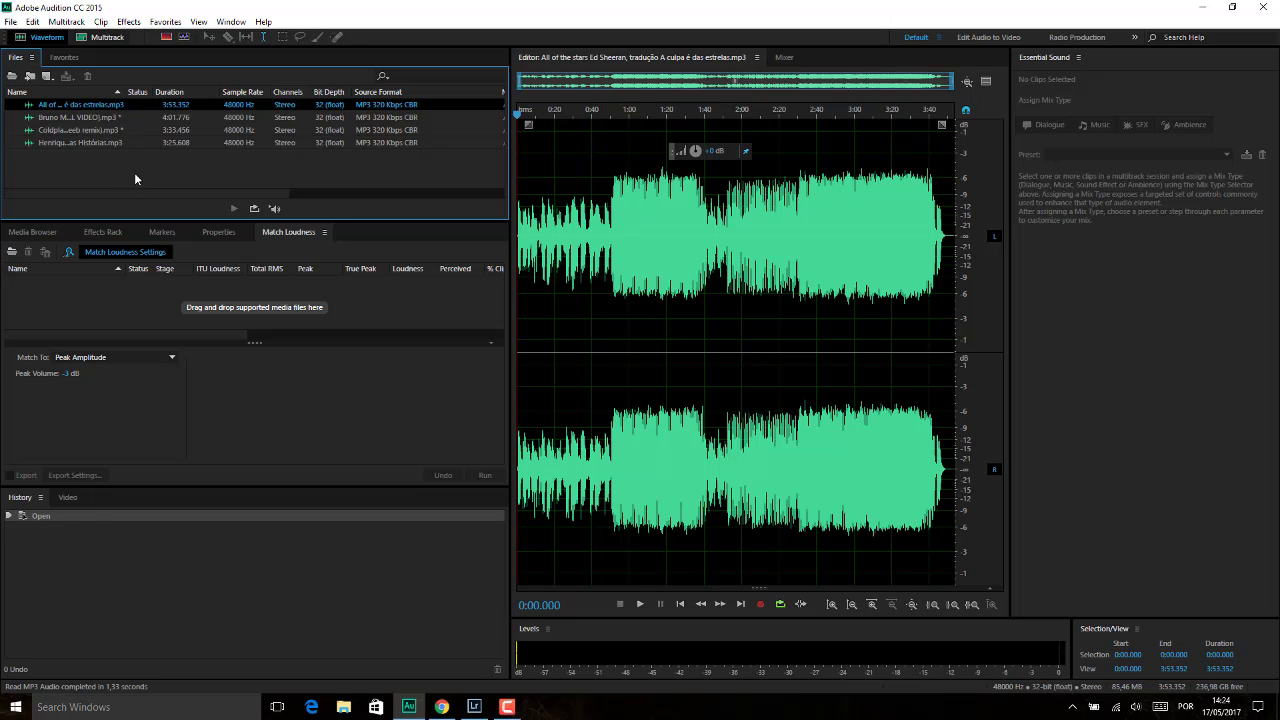
Add all four songs from the Files list to the Match Loudness list for analysis.
{"action": "left_click_drag", "start_coordinate": [134, 172], "coordinate": [76, 100]}
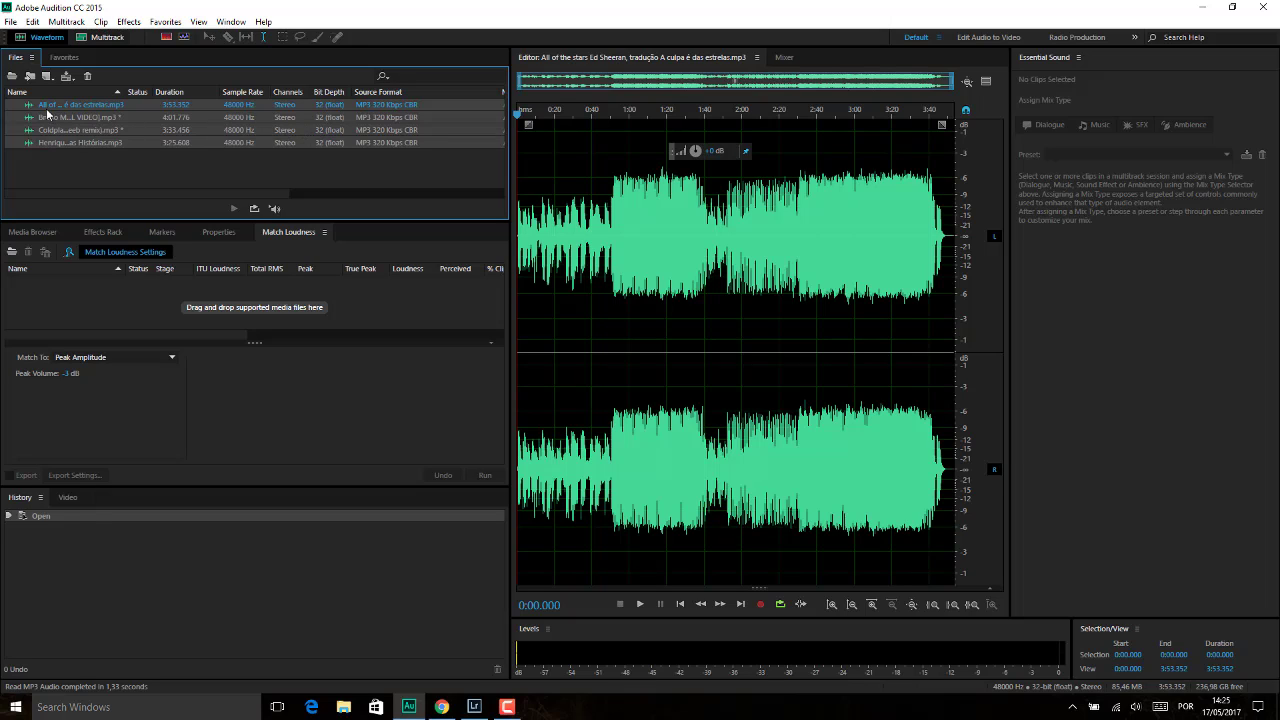
{"action": "left_click_drag", "start_coordinate": [45, 107], "coordinate": [142, 285]}
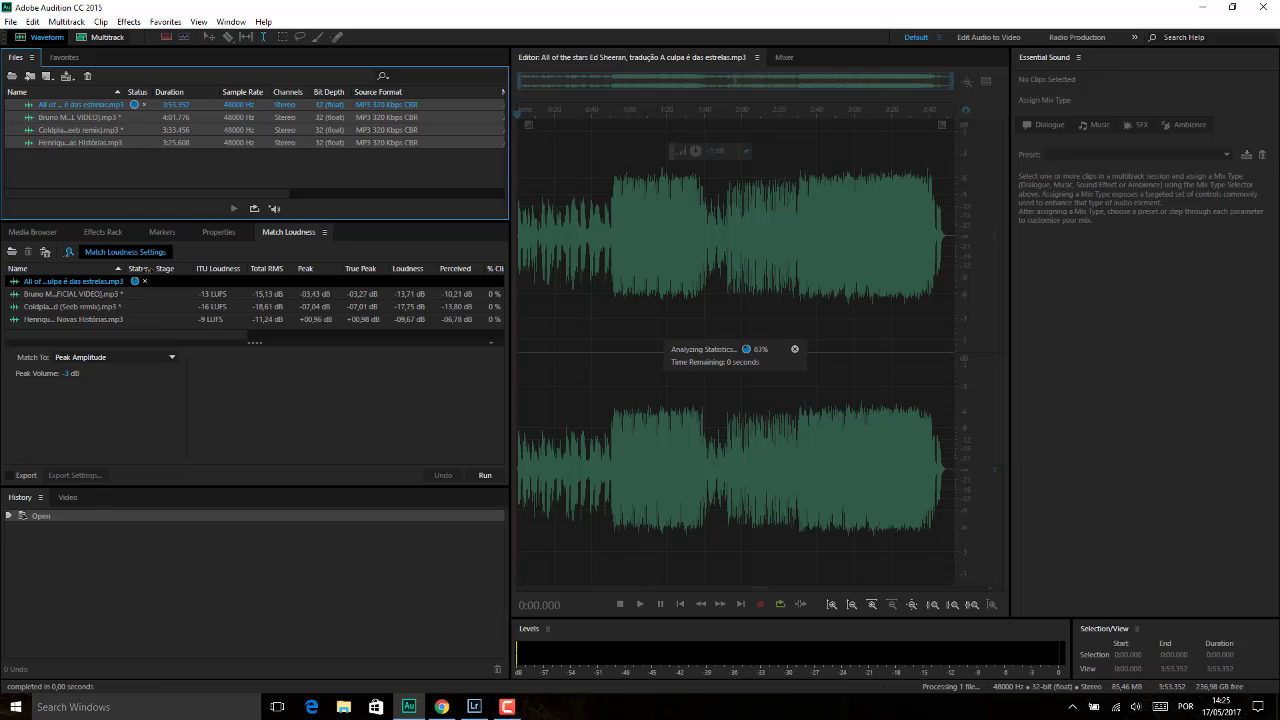
{"action": "left_click", "coordinate": [110, 142]}
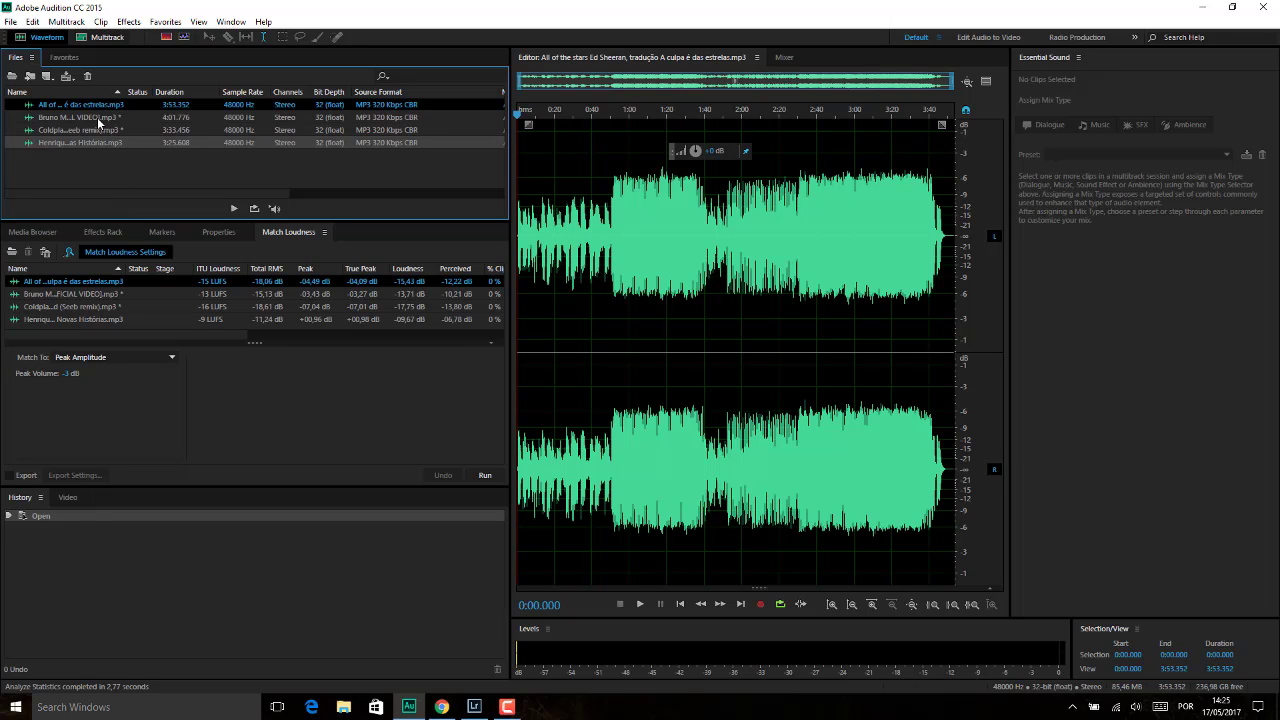
{"action": "left_click", "coordinate": [99, 120]}
{"action": "left_click", "coordinate": [106, 131]}
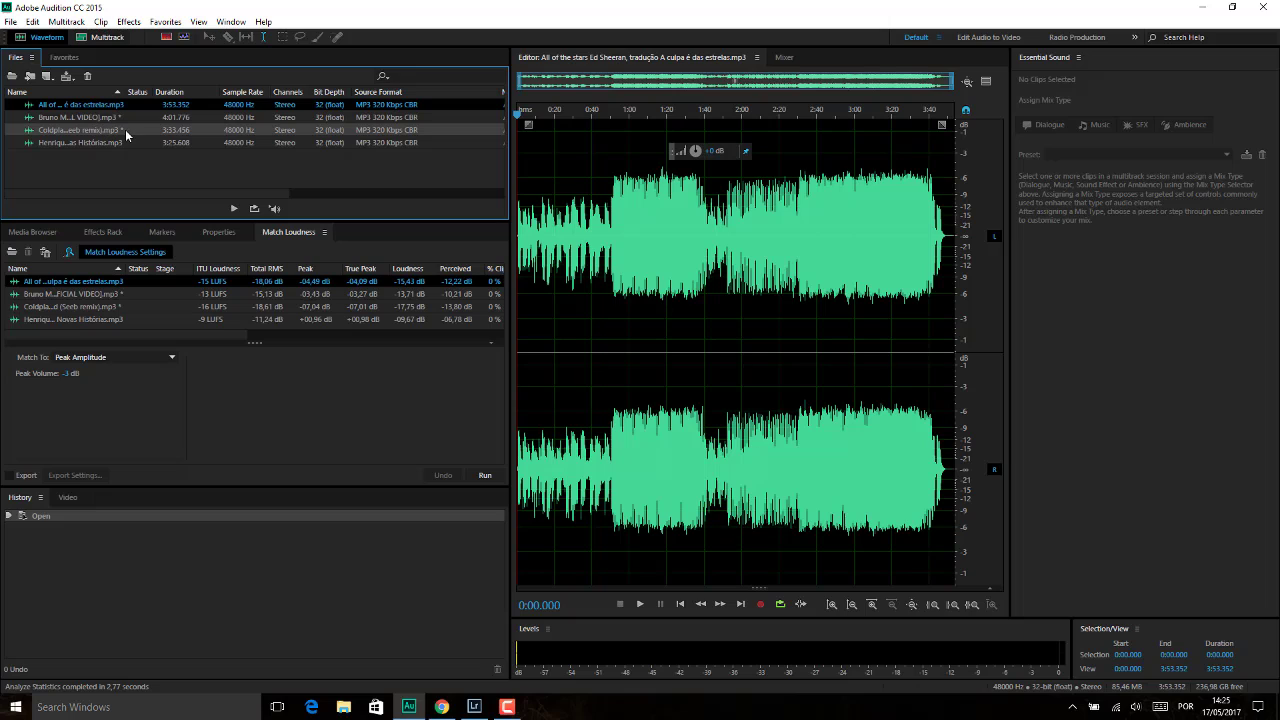
{"action": "left_click", "coordinate": [93, 120]}
{"action": "left_click", "coordinate": [76, 298]}
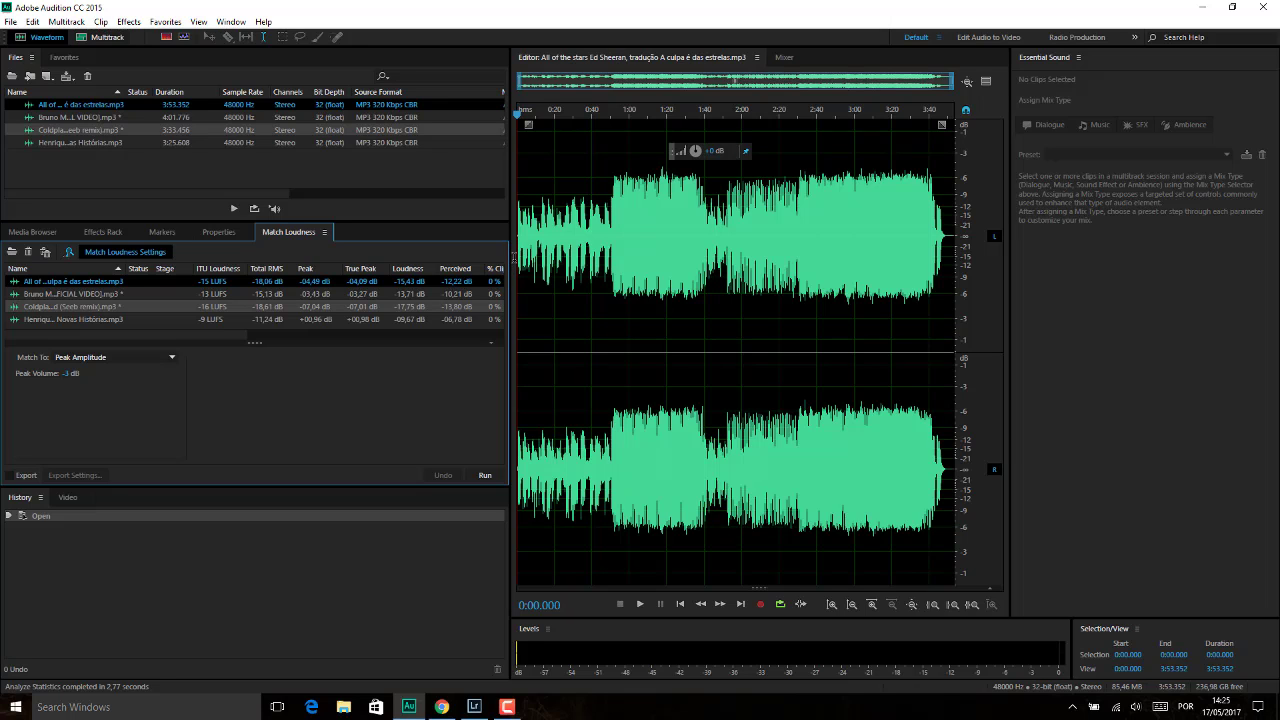
Widen the Match Loudness panel to fit its statistics columns and briefly audition the "All of the stars" song from its beginning.
{"action": "left_click_drag", "start_coordinate": [509, 260], "coordinate": [557, 275]}
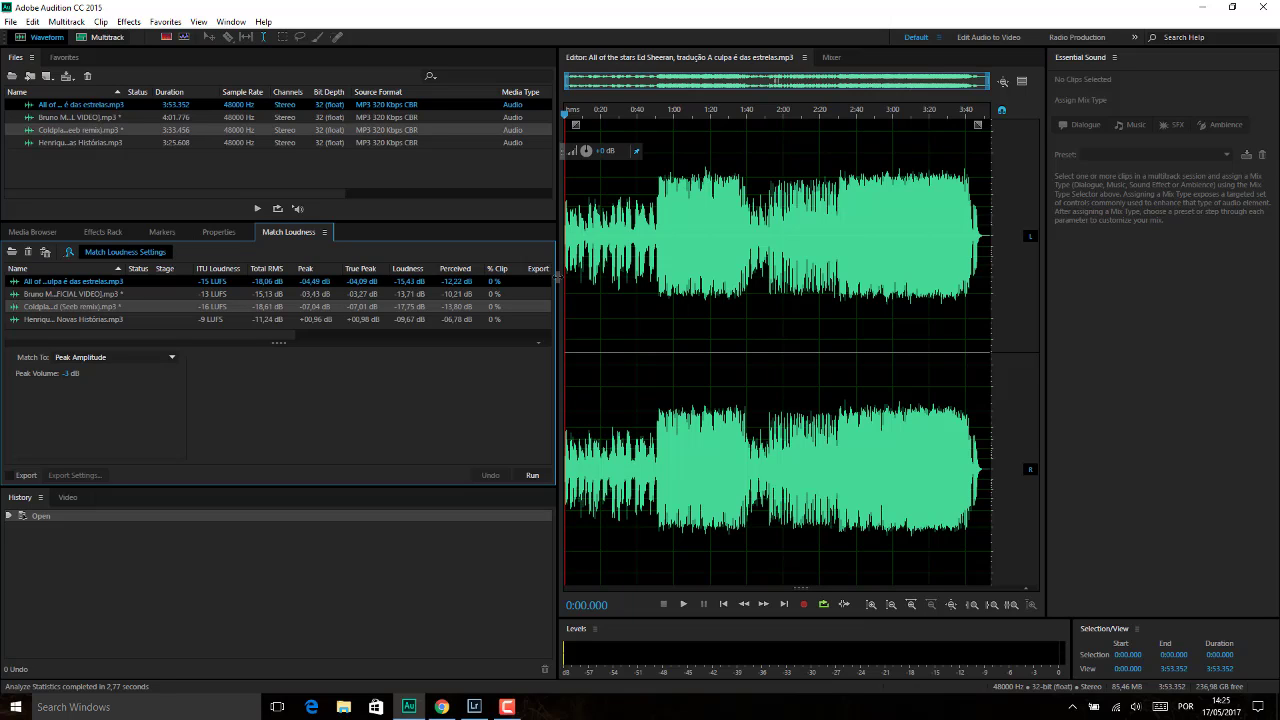
{"action": "left_click", "coordinate": [35, 298]}
{"action": "left_click", "coordinate": [36, 309]}
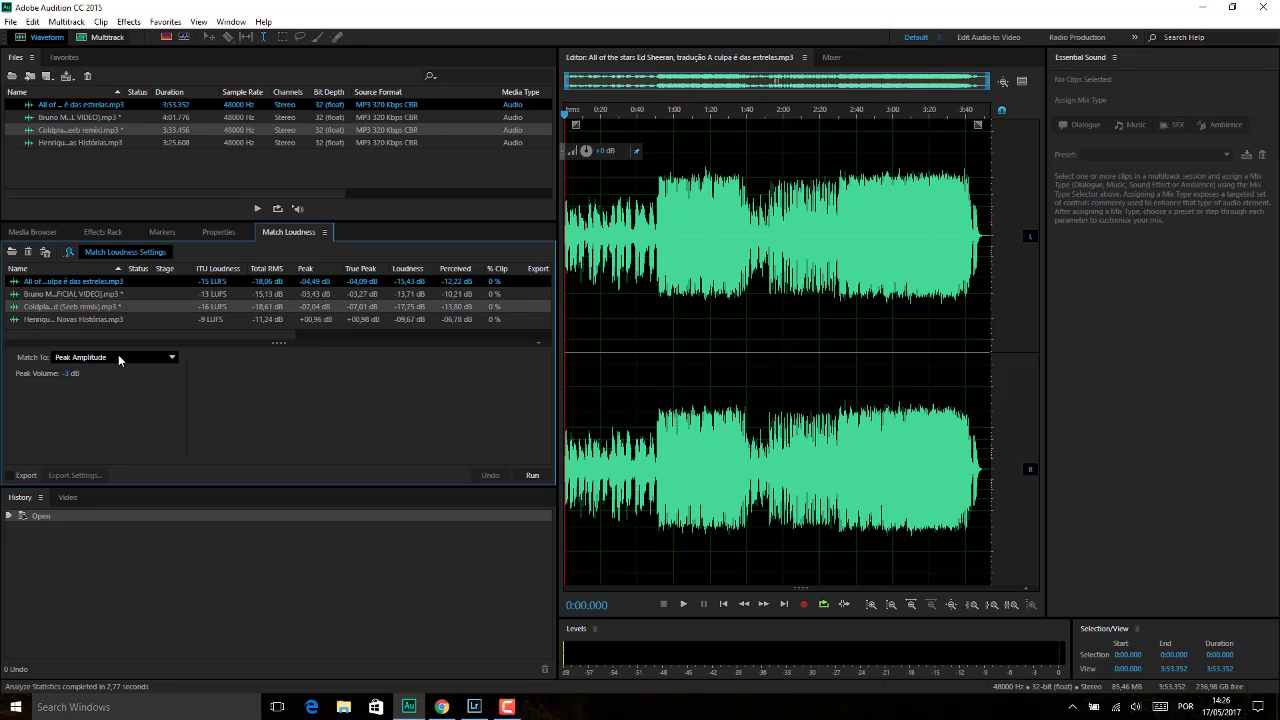
{"action": "left_click", "coordinate": [38, 292]}
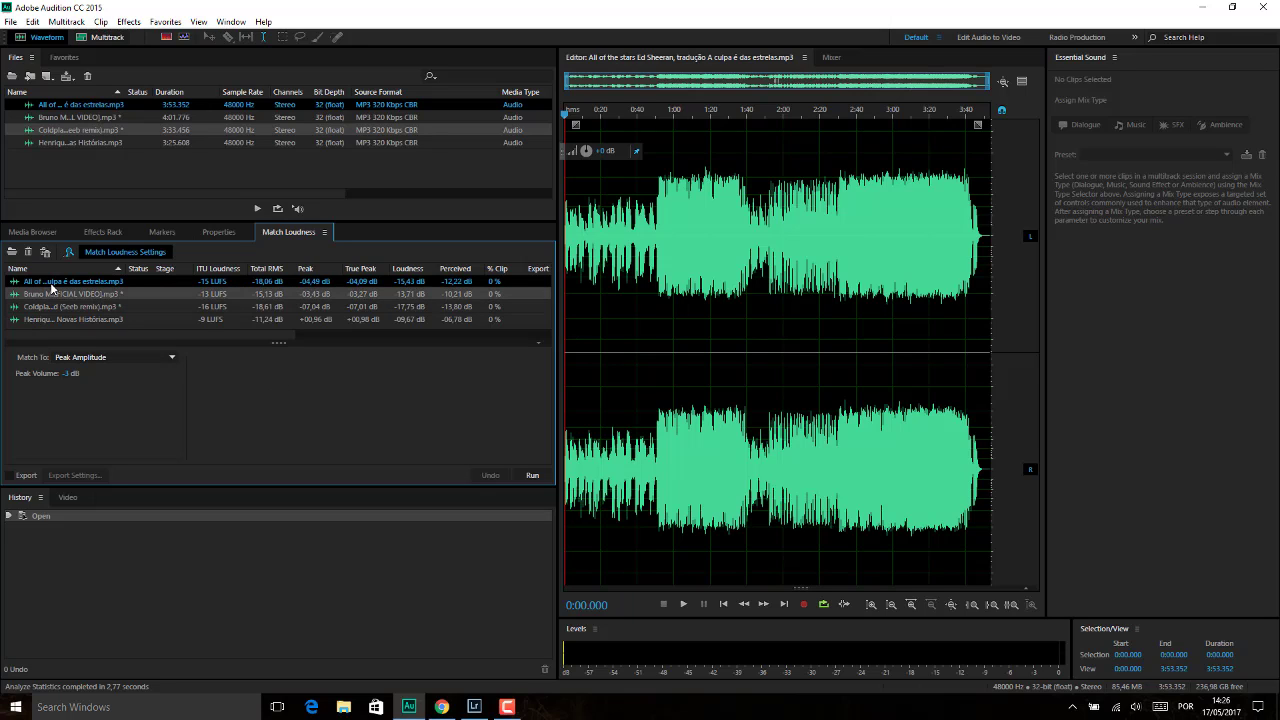
{"action": "left_click", "coordinate": [50, 284]}
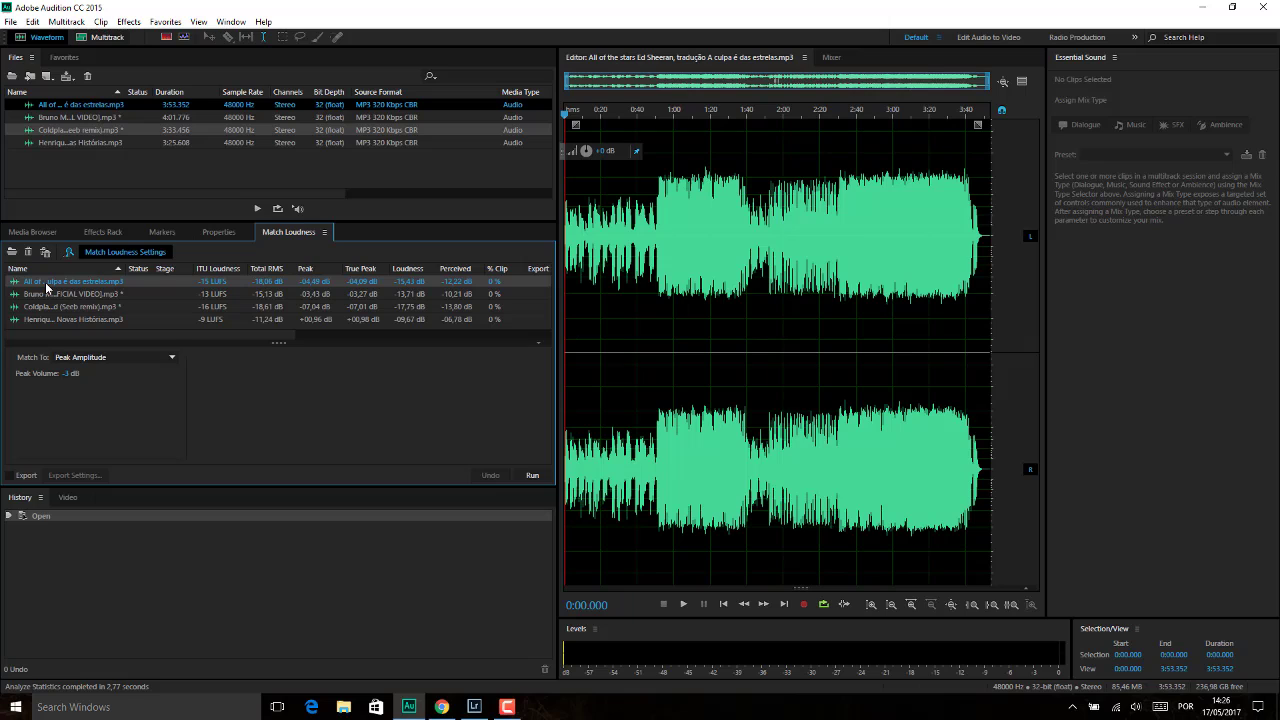
{"action": "key", "text": "space"}
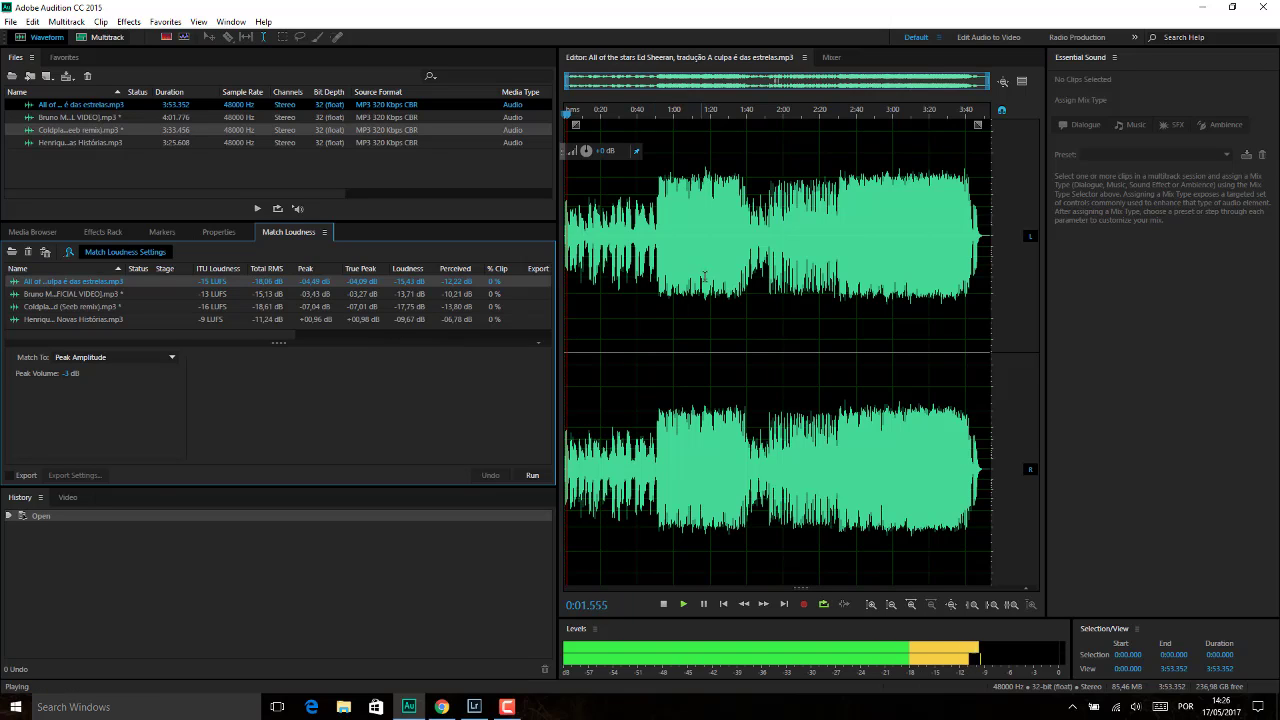
{"action": "key", "text": "space"}
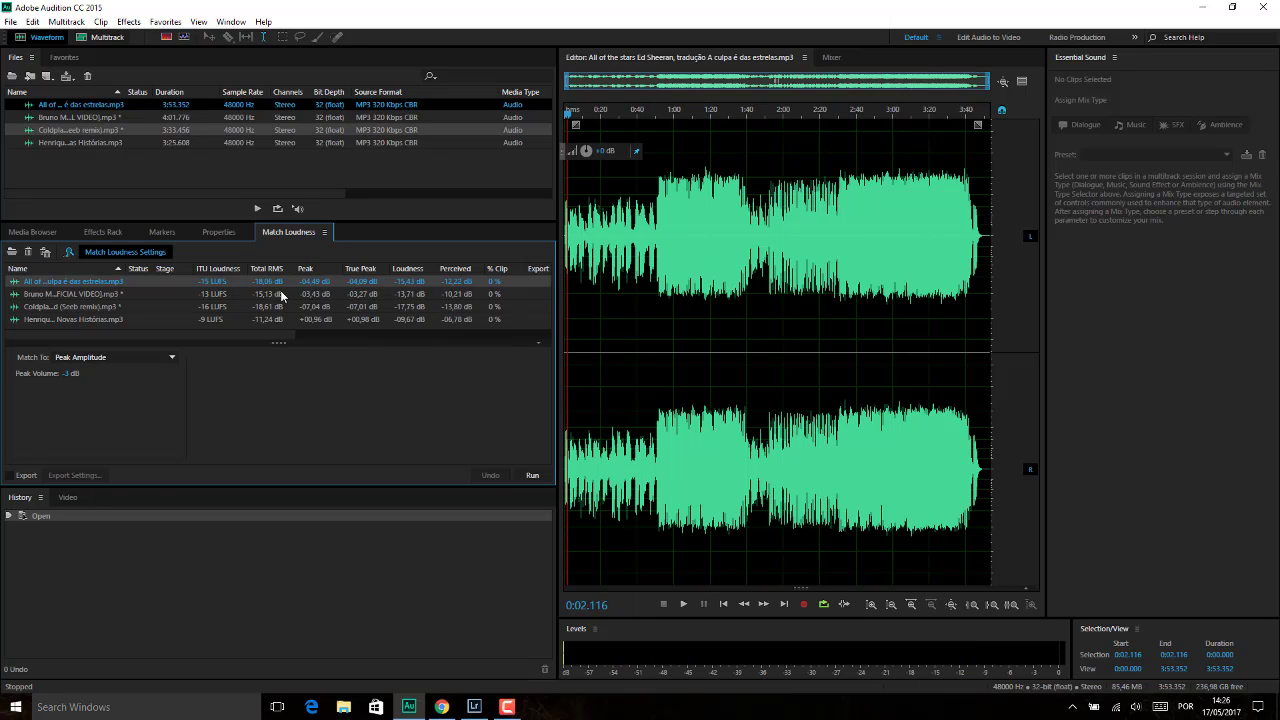
Turn the loudness statistics calculation for the listed songs off and back on.
{"action": "left_click", "coordinate": [69, 254]}
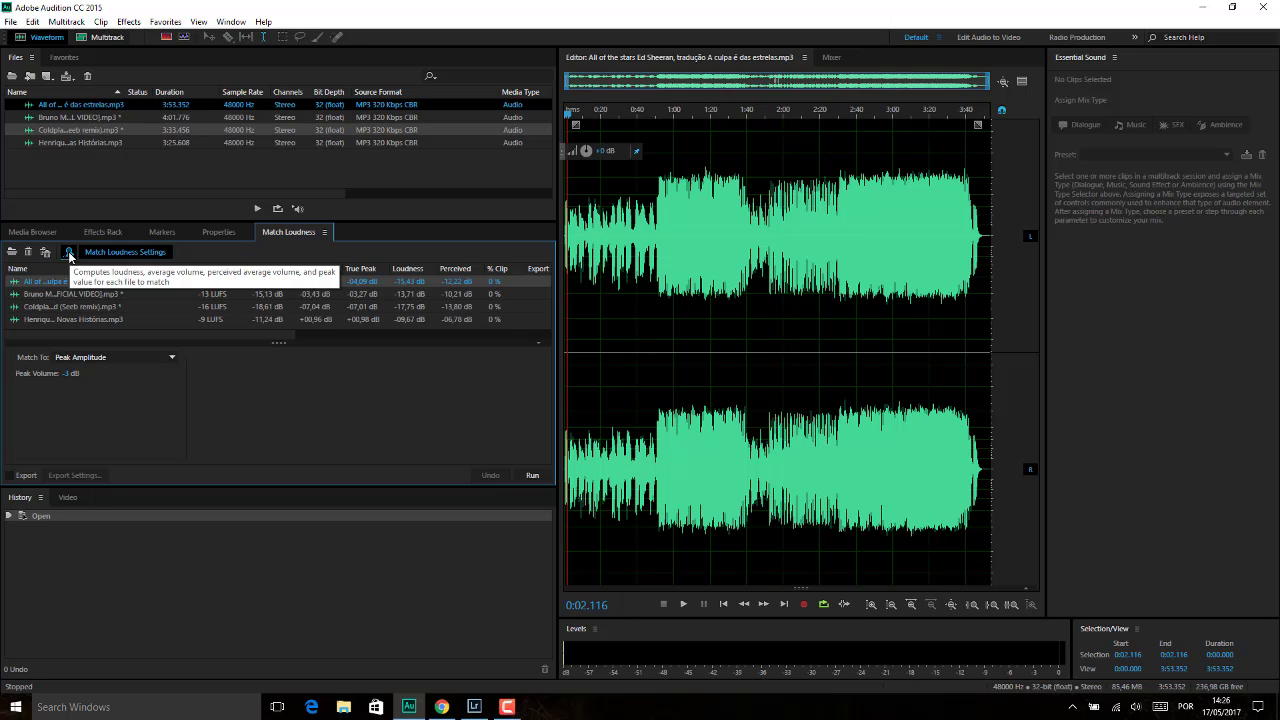
{"action": "left_click", "coordinate": [69, 254]}
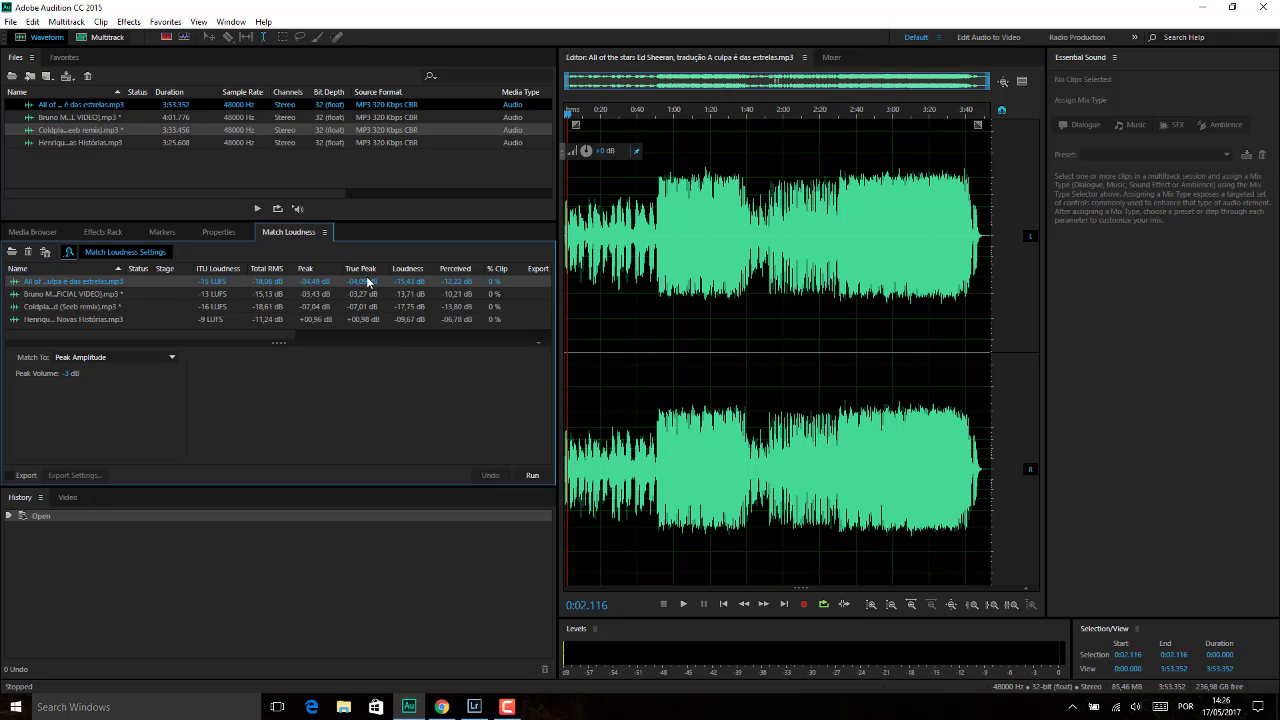
{"action": "left_click", "coordinate": [69, 254]}
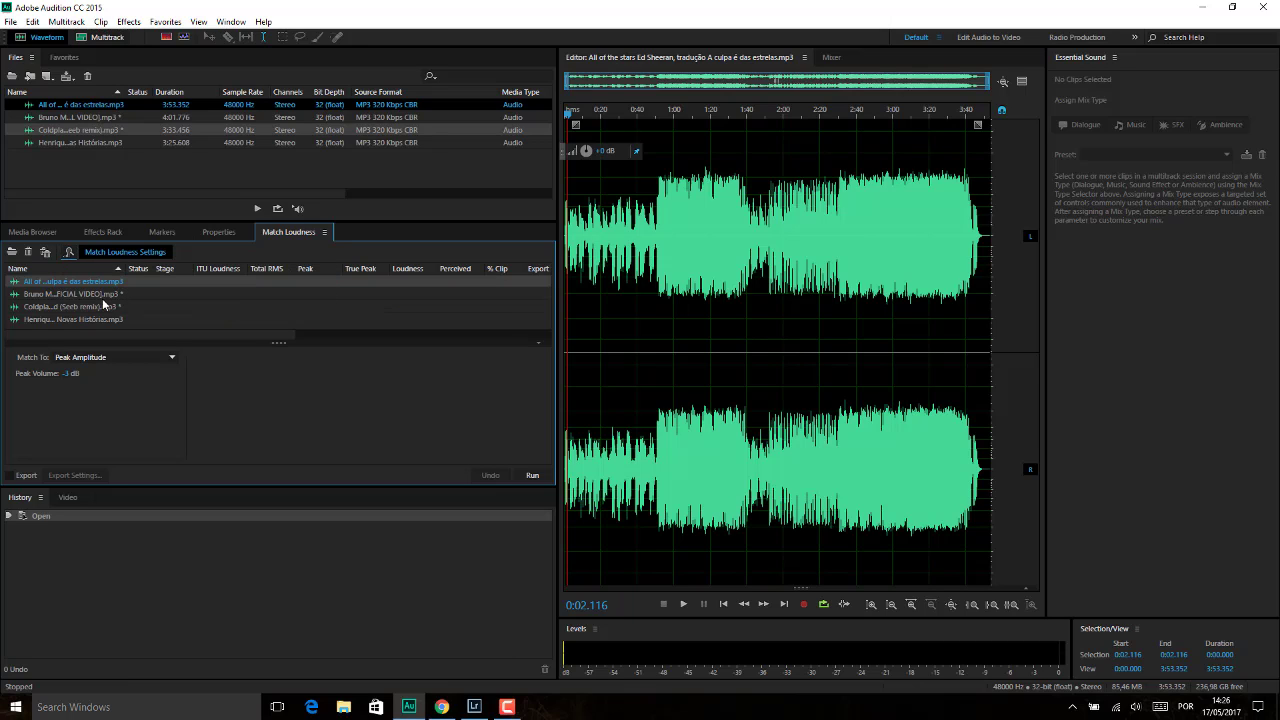
{"action": "left_click", "coordinate": [69, 252]}
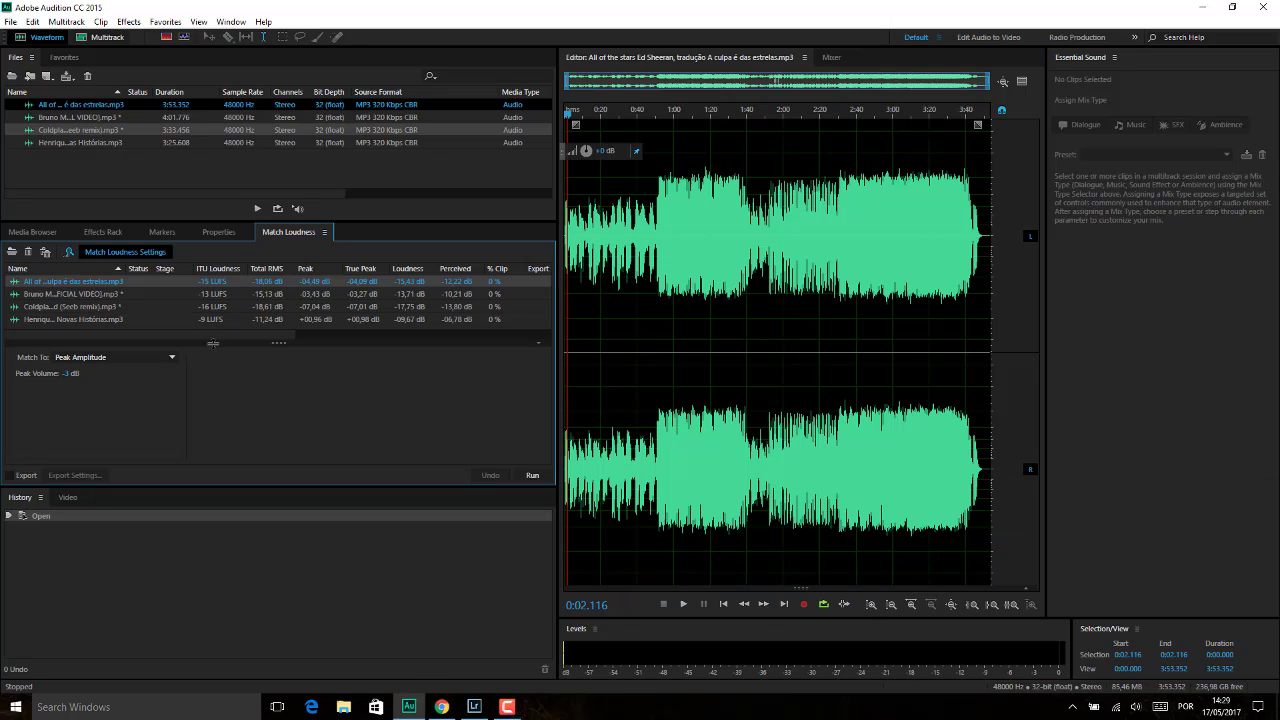
Try ITU-R BS.1770-3 Loudness as the matching standard and return it to Peak Amplitude.
{"action": "left_click", "coordinate": [80, 296]}
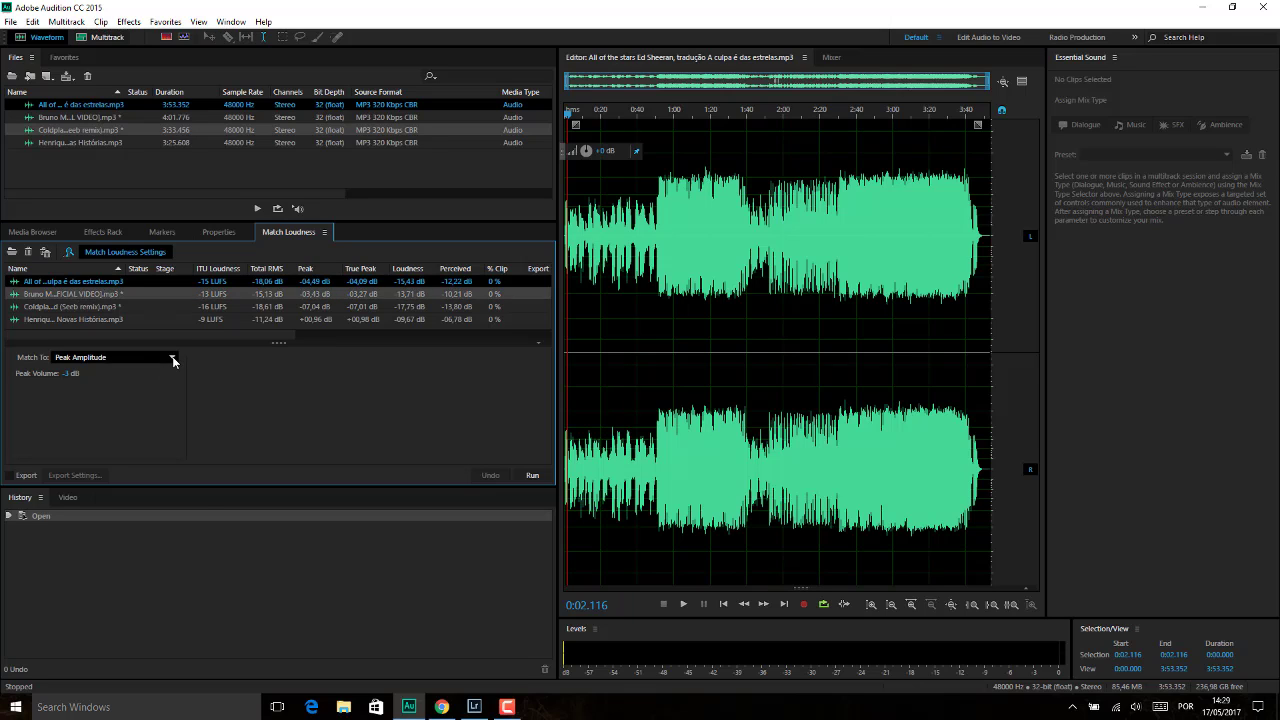
{"action": "left_click", "coordinate": [172, 358]}
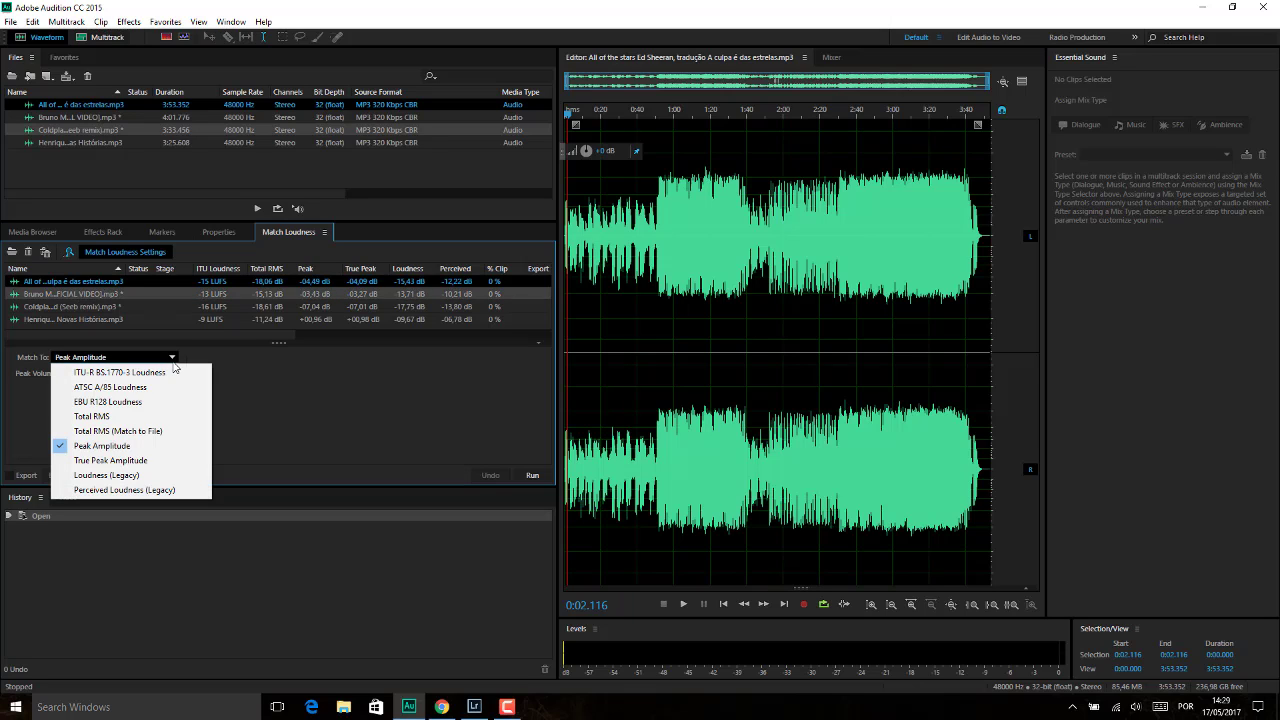
{"action": "left_click", "coordinate": [168, 372]}
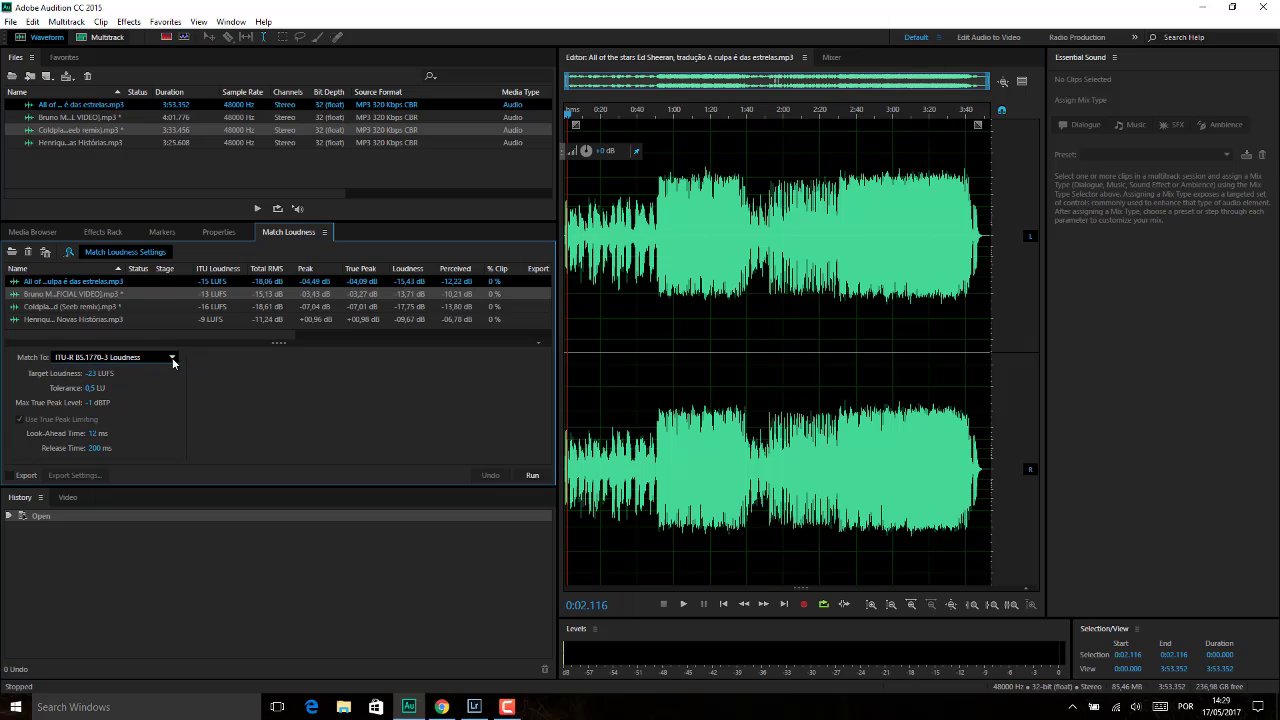
{"action": "left_click", "coordinate": [172, 358]}
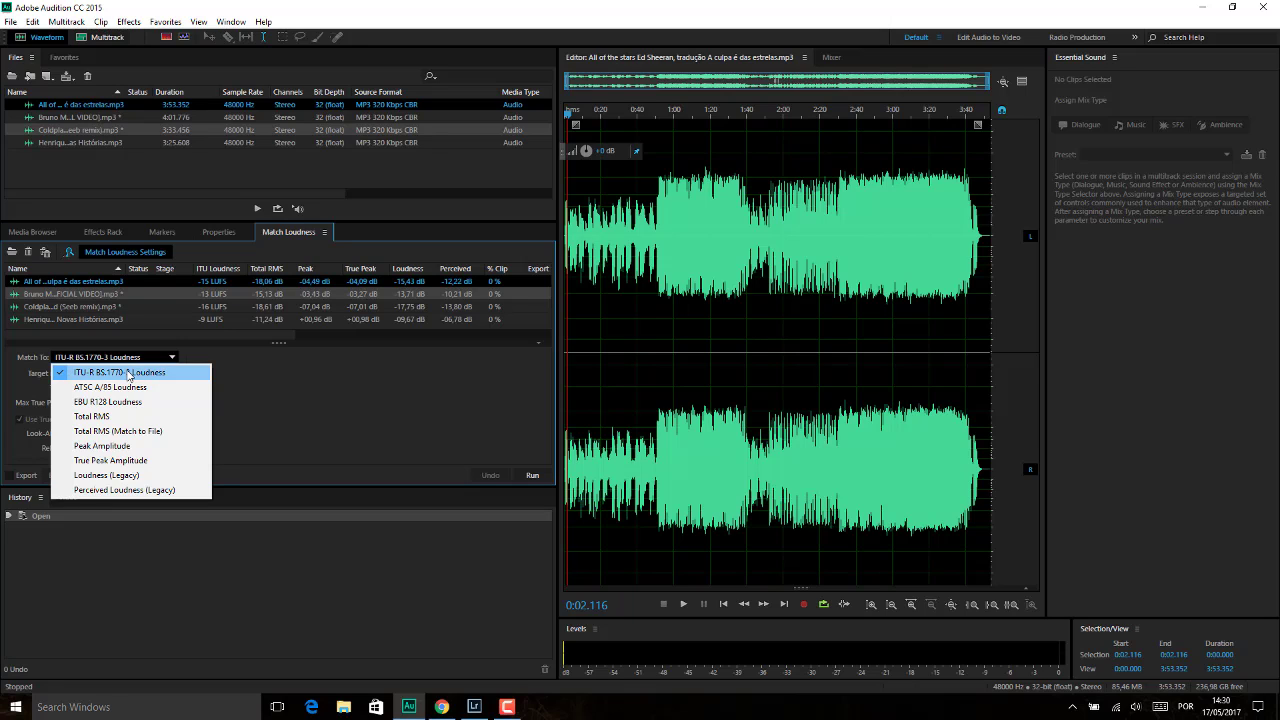
{"action": "left_click", "coordinate": [148, 372]}
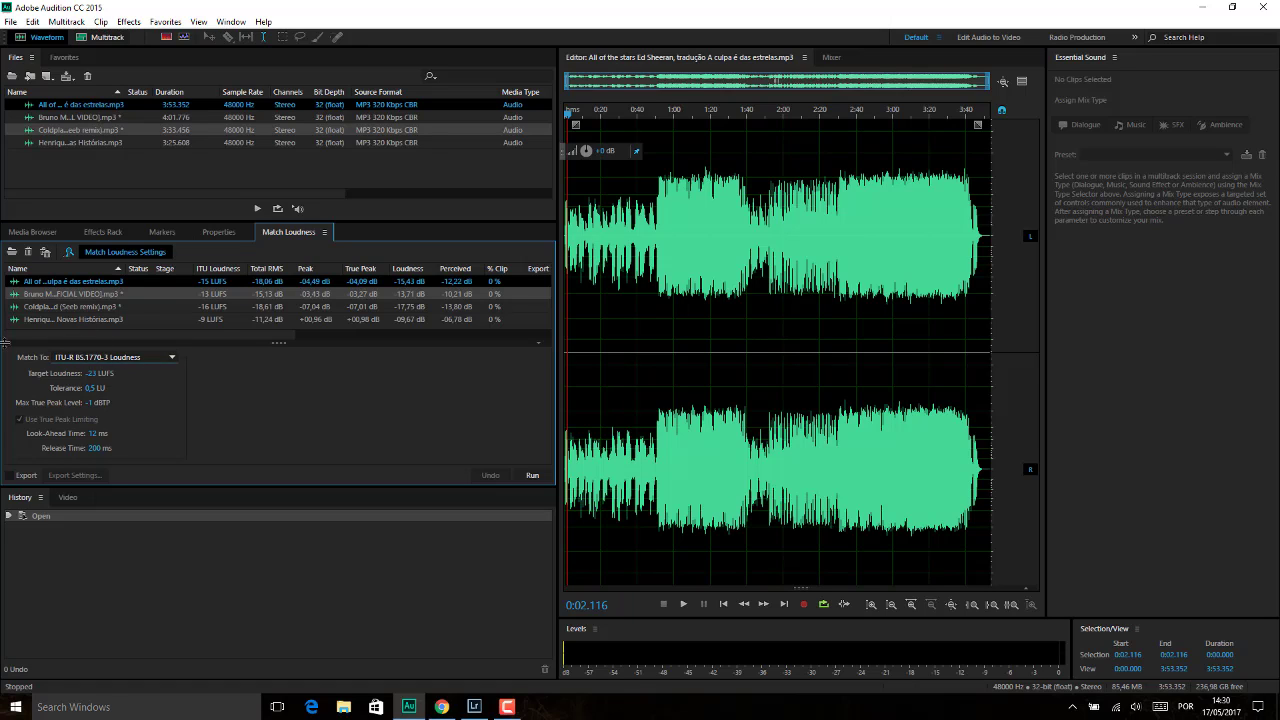
{"action": "left_click", "coordinate": [172, 358]}
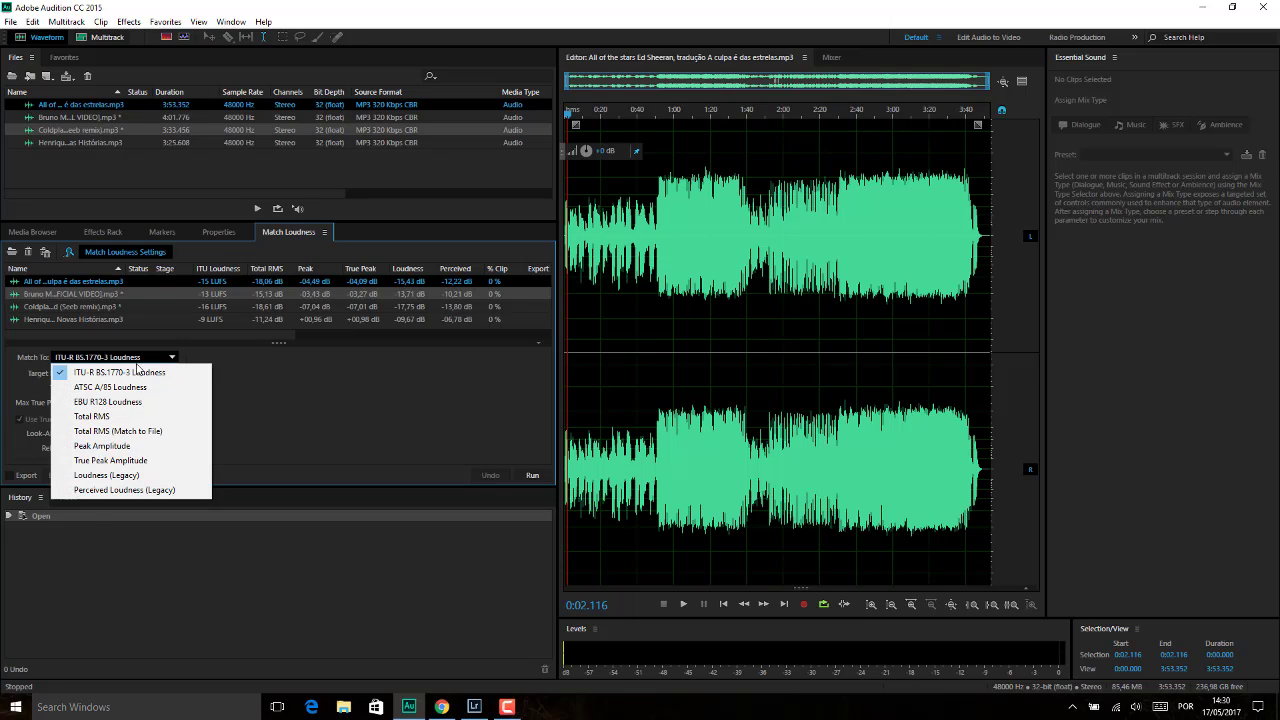
{"action": "left_click", "coordinate": [105, 447]}
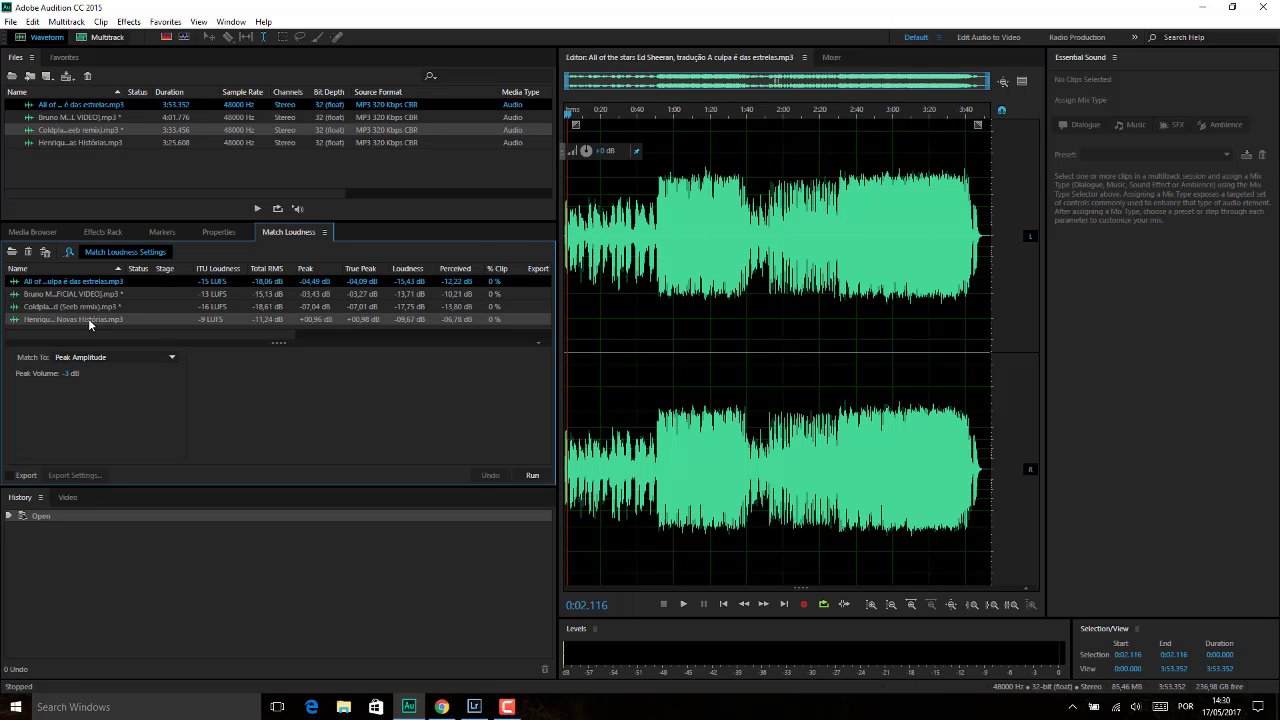
Set the peak volume to -1 dB for all four listed songs and run Match Loudness.
{"action": "key", "text": "ctrl+a"}
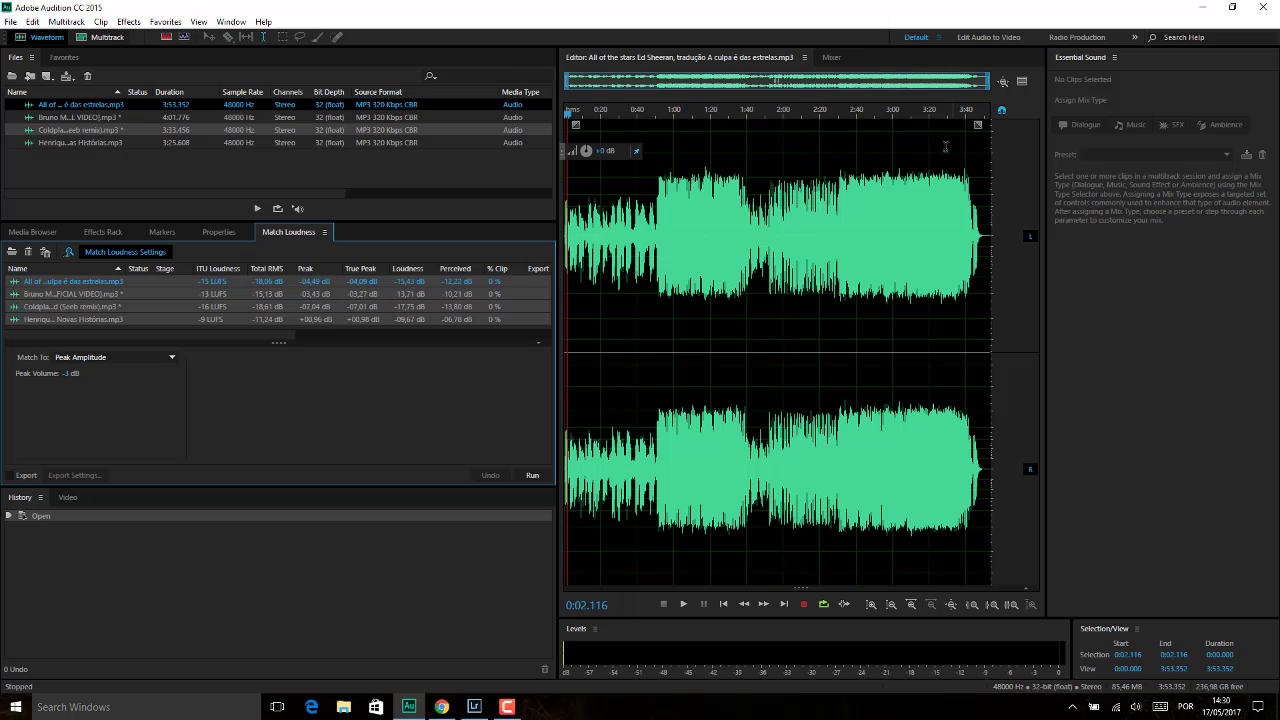
{"action": "left_click", "coordinate": [68, 374]}
{"action": "type", "text": "-3"}
{"action": "key", "text": "BackSpace"}
{"action": "type", "text": "1"}
{"action": "left_click", "coordinate": [199, 407]}
{"action": "left_click", "coordinate": [536, 478]}
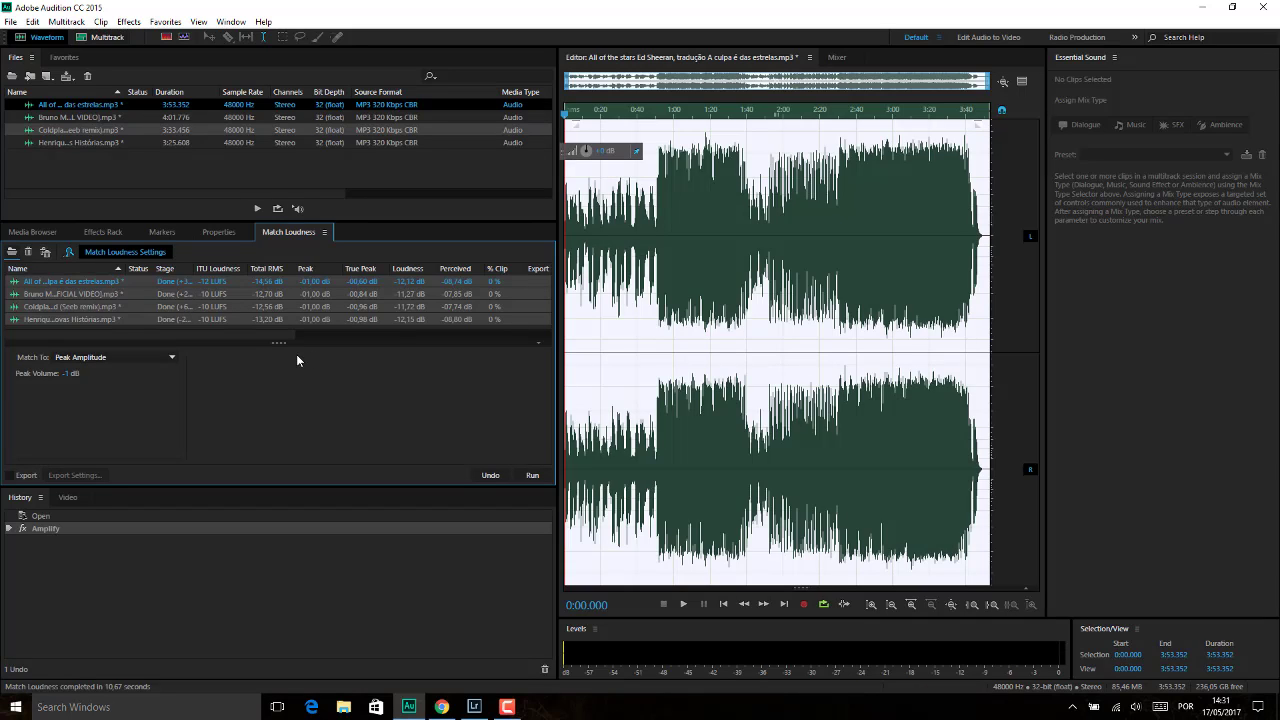
Place the playhead at about 0:50 in the "All of the stars" song and widen the waveform editor.
{"action": "left_click", "coordinate": [709, 157]}
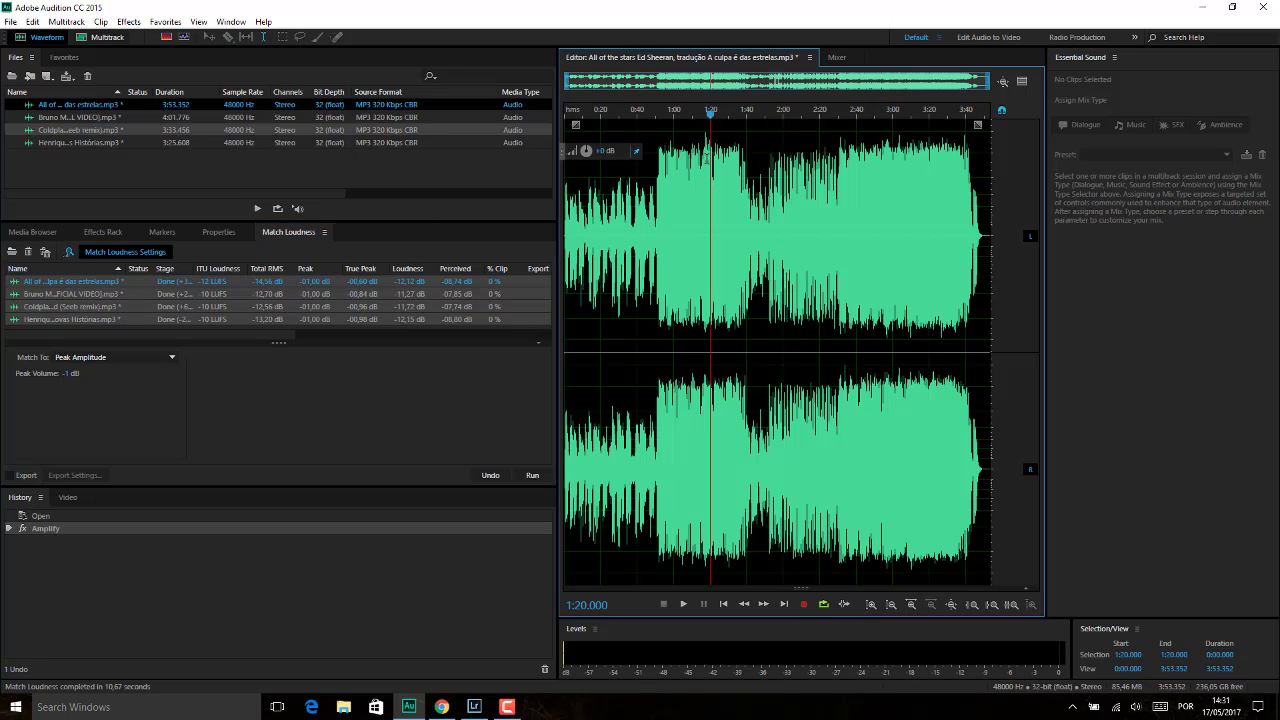
{"action": "left_click", "coordinate": [655, 190]}
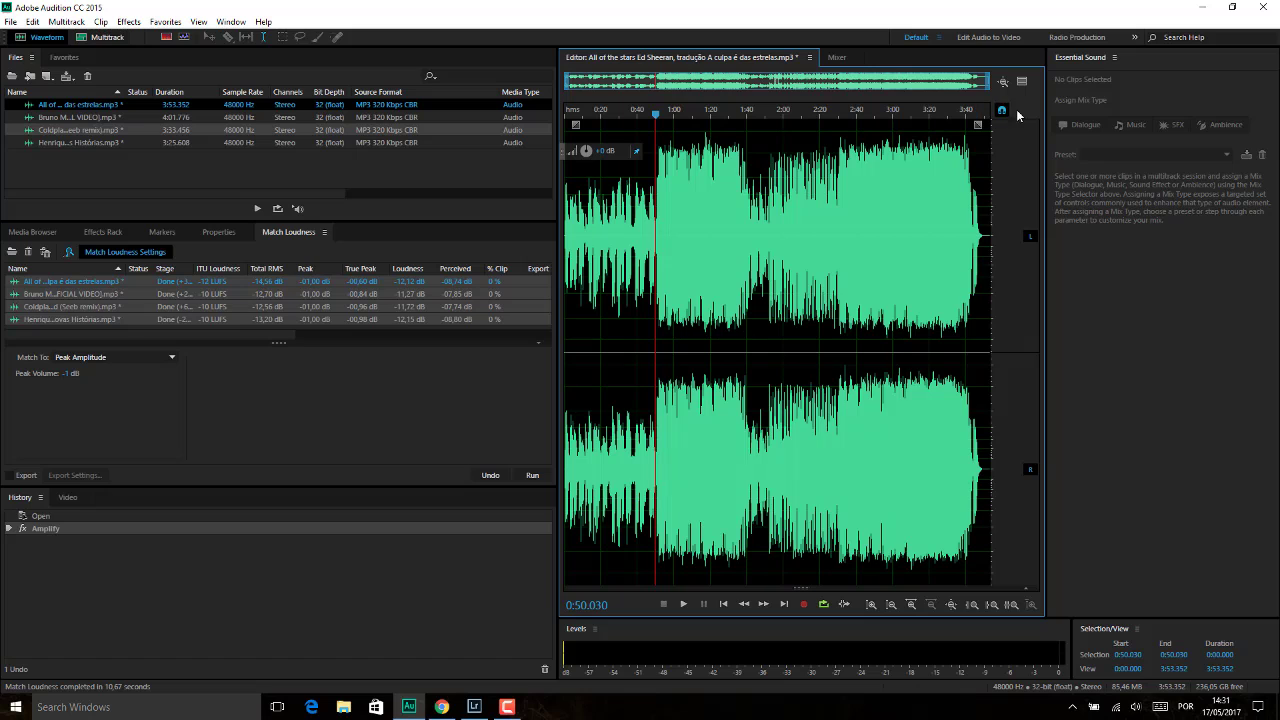
{"action": "left_click", "coordinate": [1127, 108]}
{"action": "left_click_drag", "start_coordinate": [1127, 108], "coordinate": [1209, 114]}
Show the Preview Editor below the waveform and hide it again.
{"action": "left_click", "coordinate": [1199, 82]}
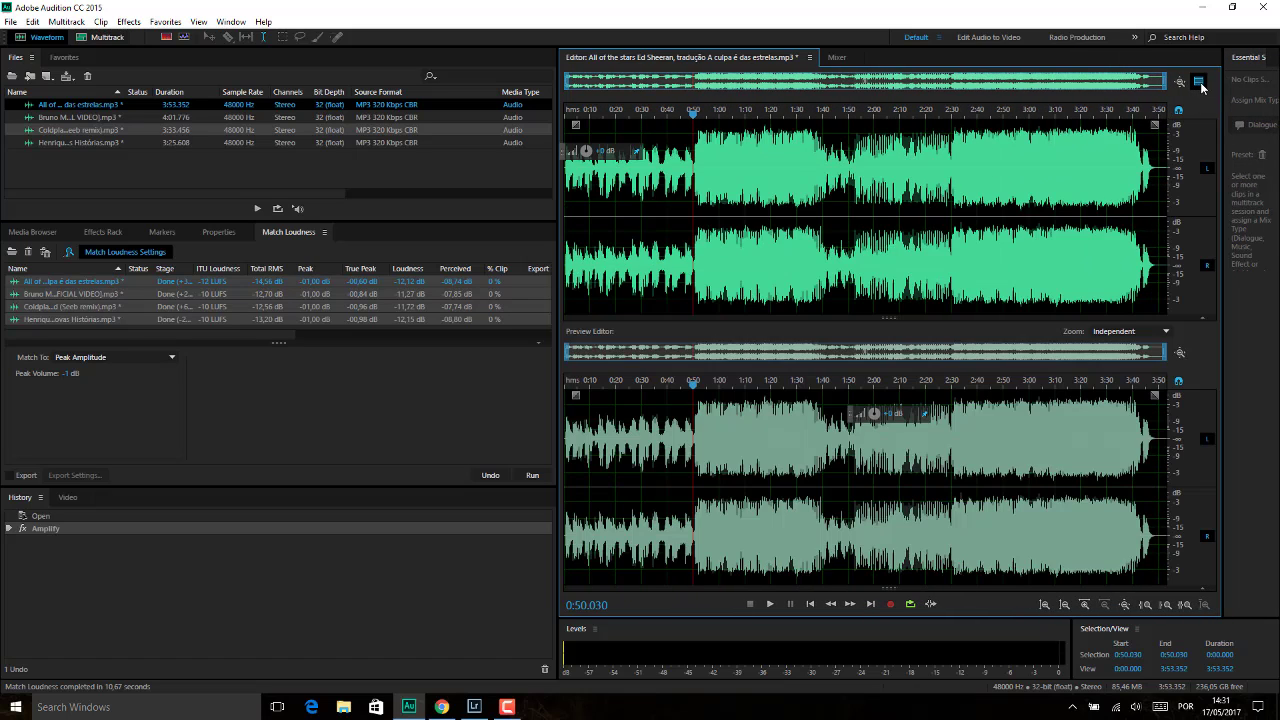
{"action": "left_click", "coordinate": [1200, 83]}
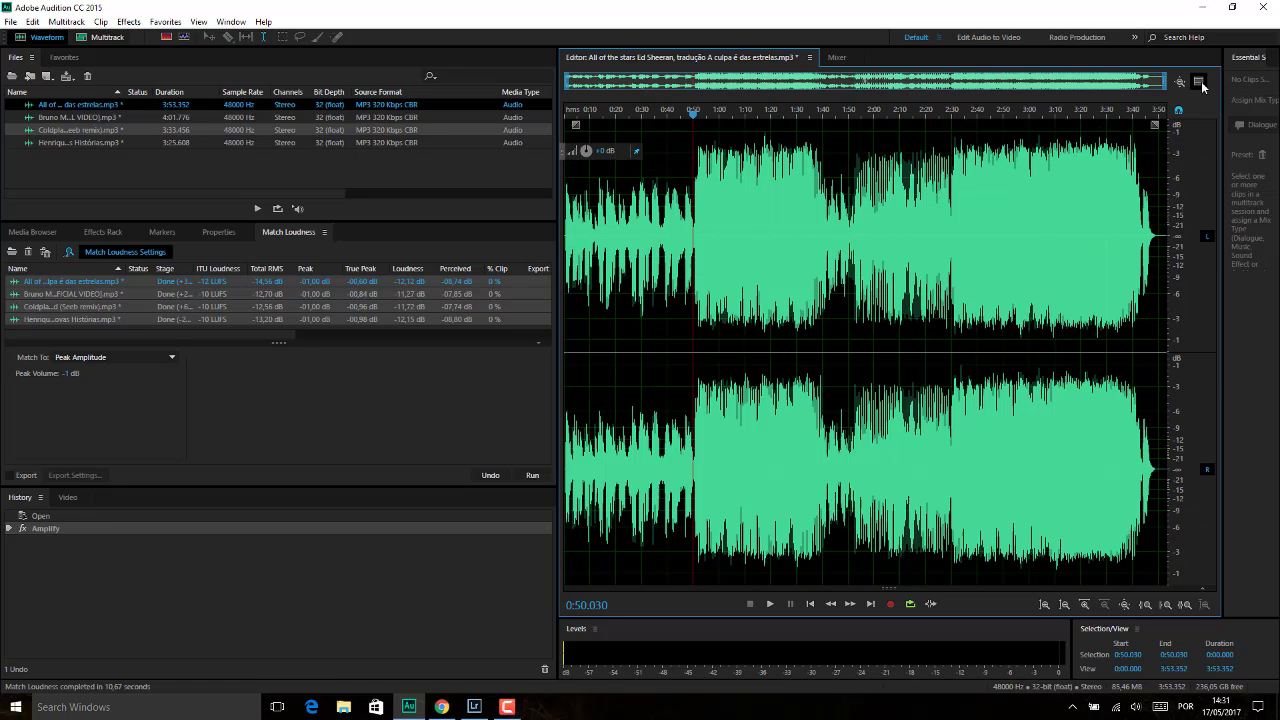
{"action": "left_click", "coordinate": [1200, 83]}
{"action": "left_click", "coordinate": [1200, 83]}
Examine the matched waveforms of "All of the stars", the Bruno Mars track and the Coldplay track one after another.
{"action": "left_click", "coordinate": [82, 135]}
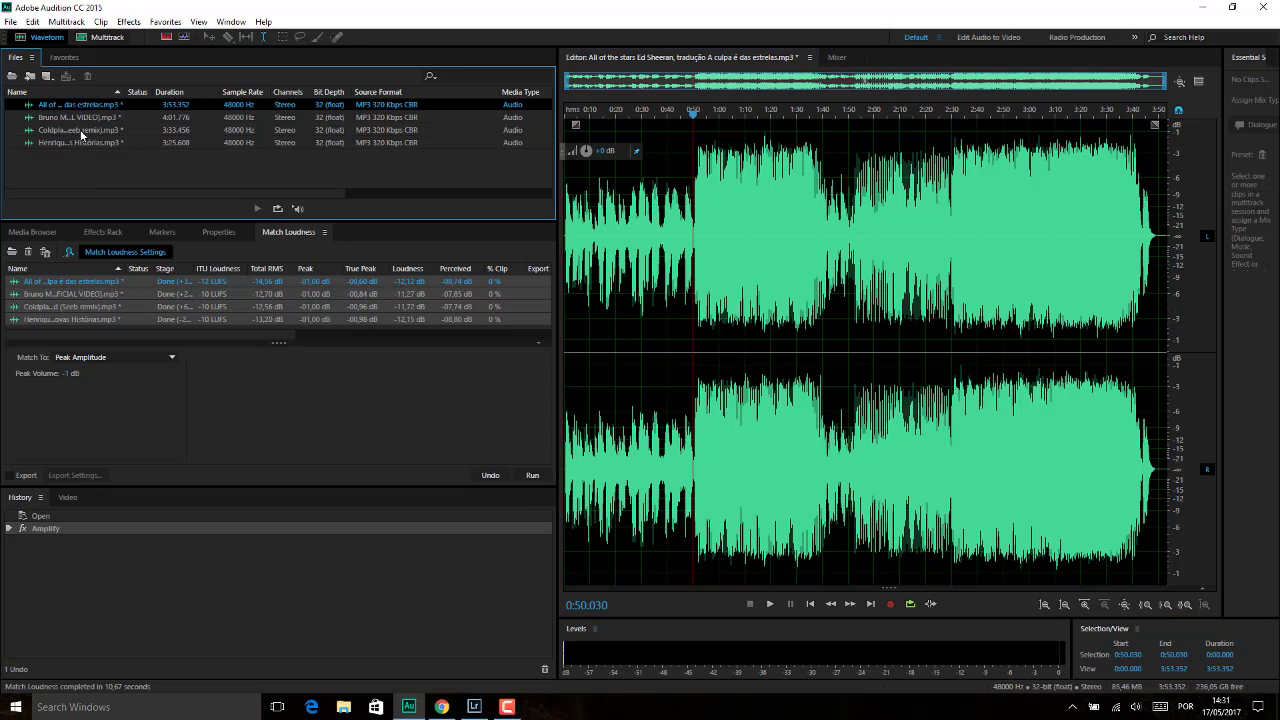
{"action": "left_click", "coordinate": [82, 107]}
{"action": "double_click", "coordinate": [82, 107]}
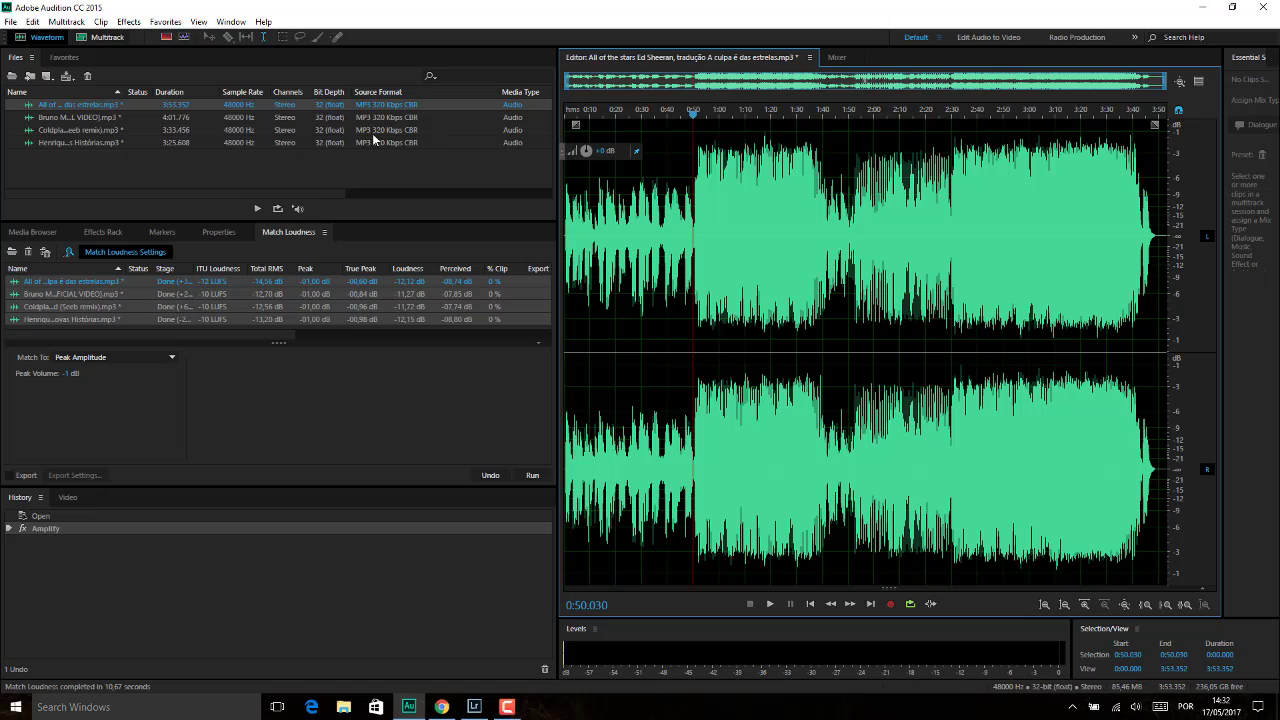
{"action": "double_click", "coordinate": [103, 118]}
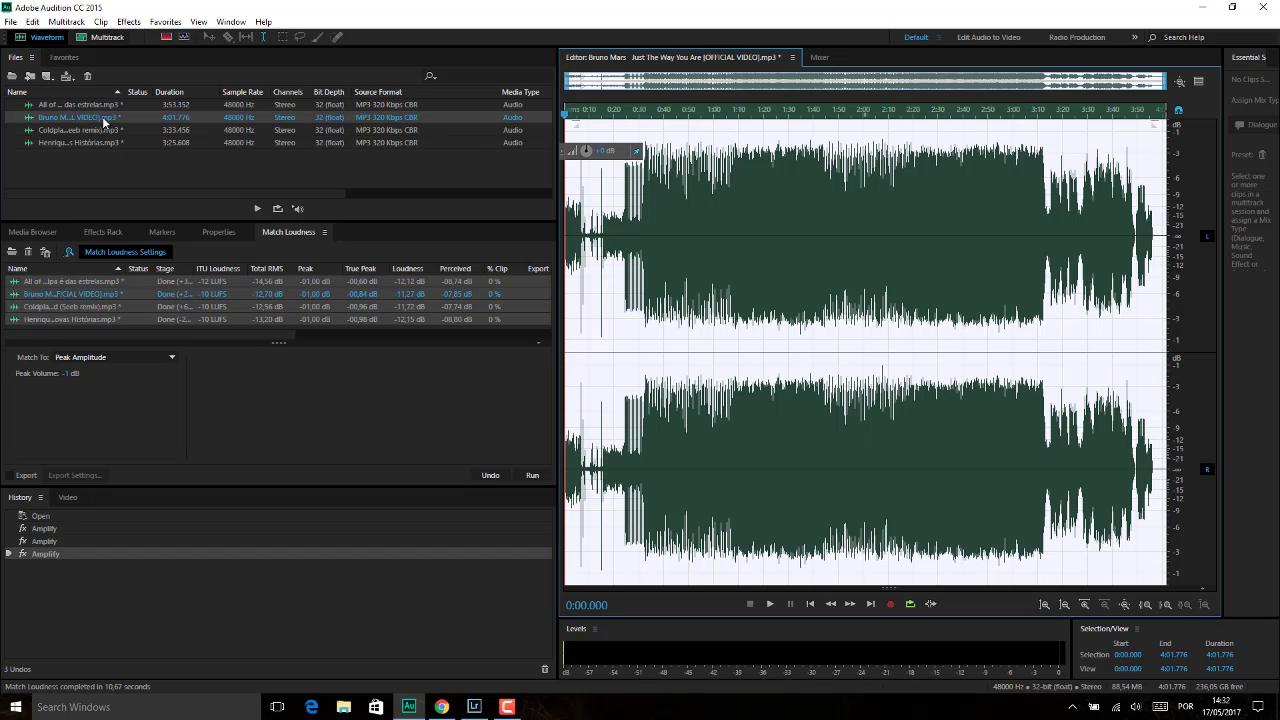
{"action": "double_click", "coordinate": [64, 121]}
{"action": "left_click", "coordinate": [77, 130]}
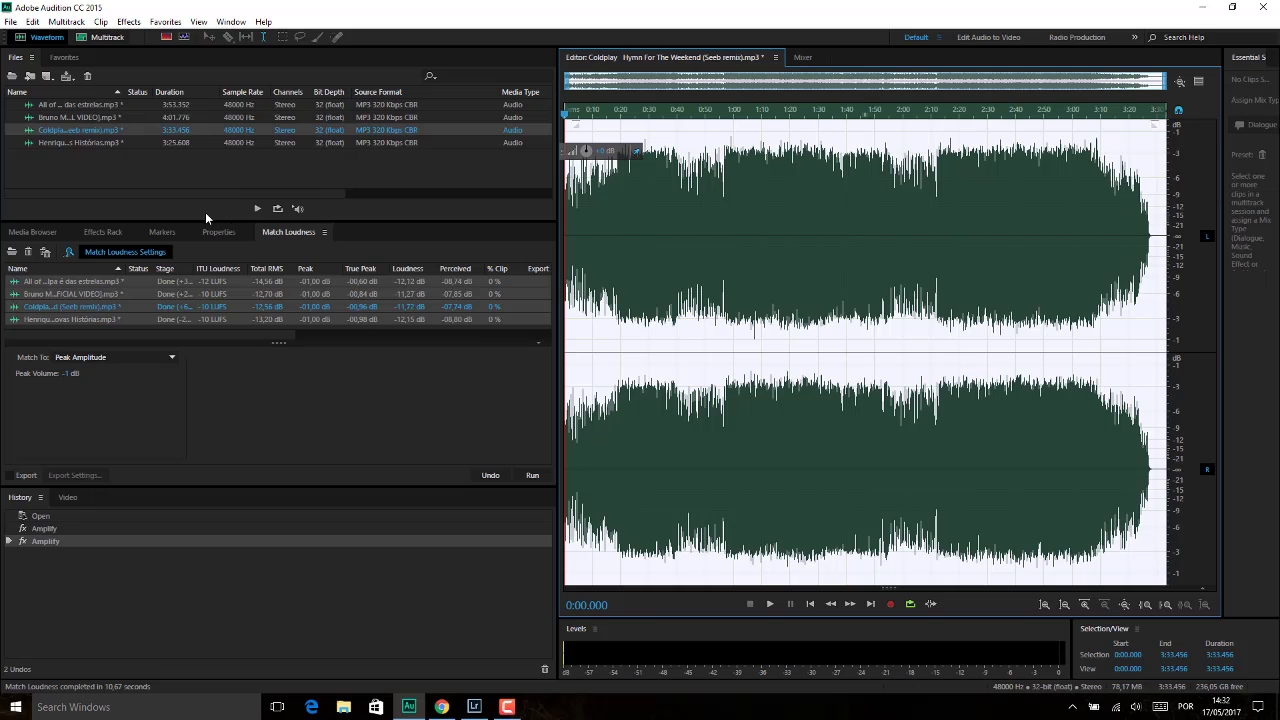
View the Henrique e Juliano song, set the peak volume to -6 dB and run Match Loudness on all four songs.
{"action": "left_click", "coordinate": [105, 145]}
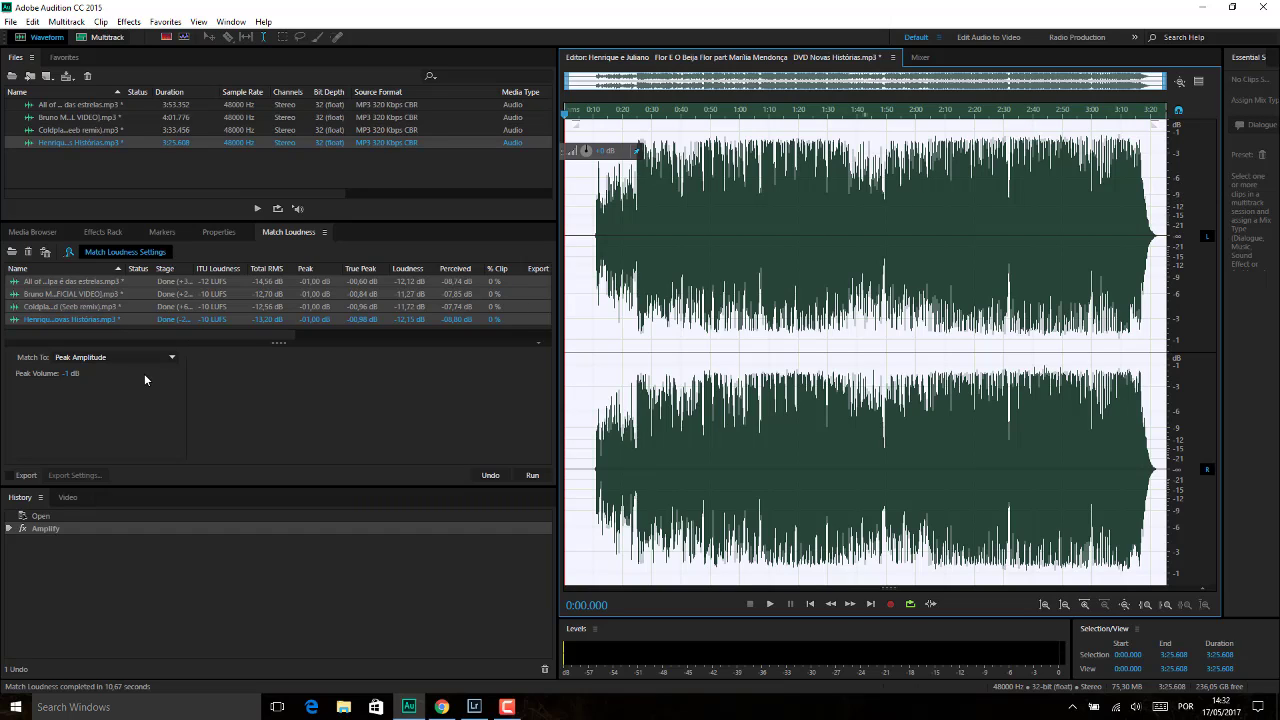
{"action": "left_click", "coordinate": [68, 374]}
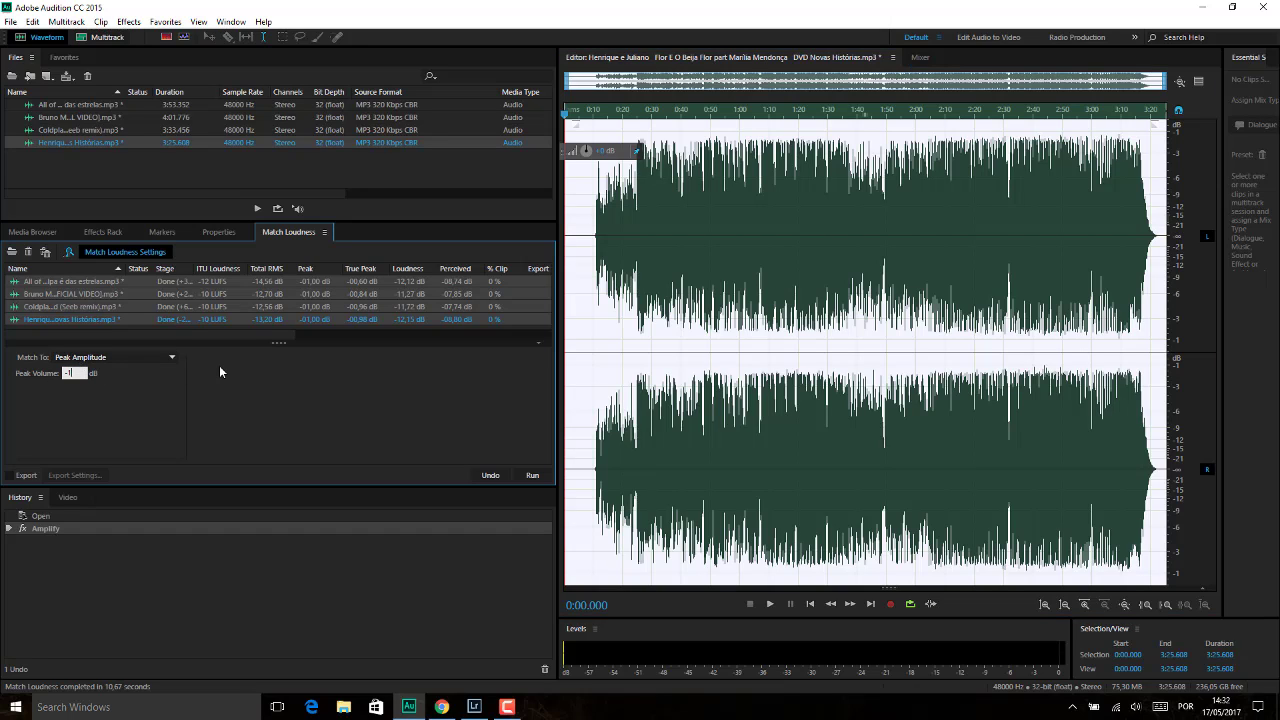
{"action": "key", "text": "BackSpace"}
{"action": "type", "text": "6"}
{"action": "key", "text": "Return"}
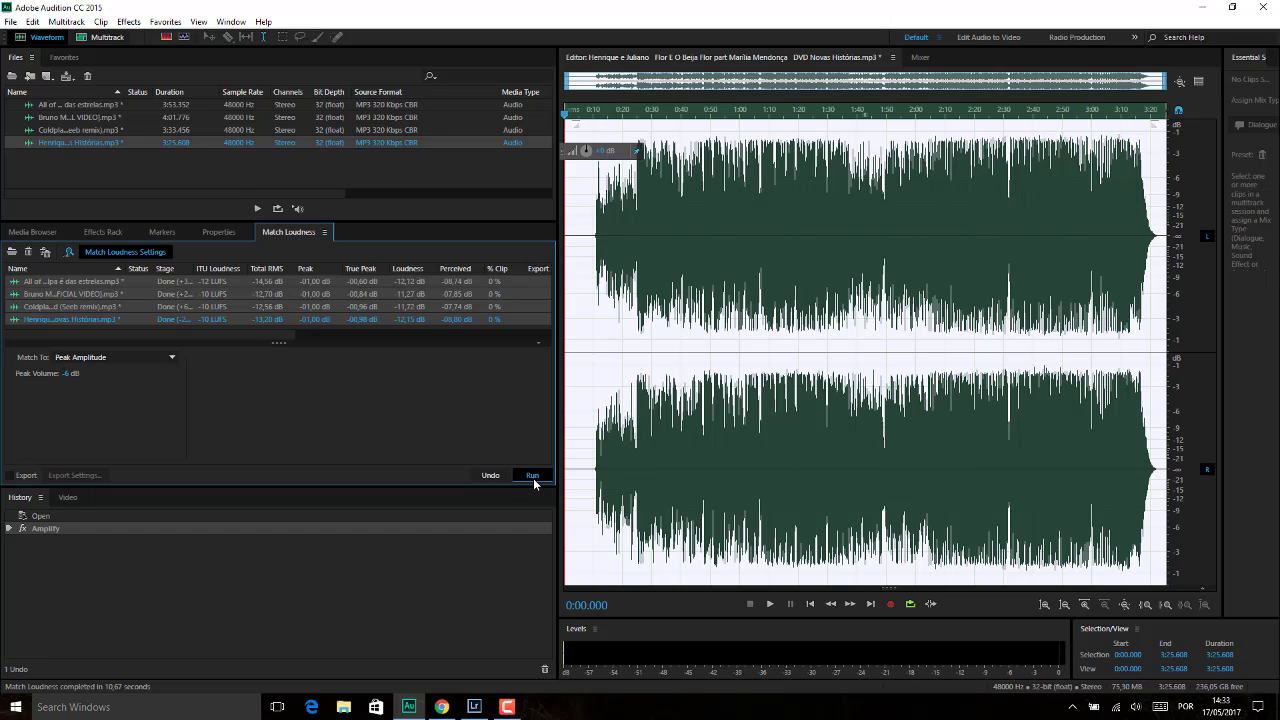
{"action": "left_click", "coordinate": [532, 477]}
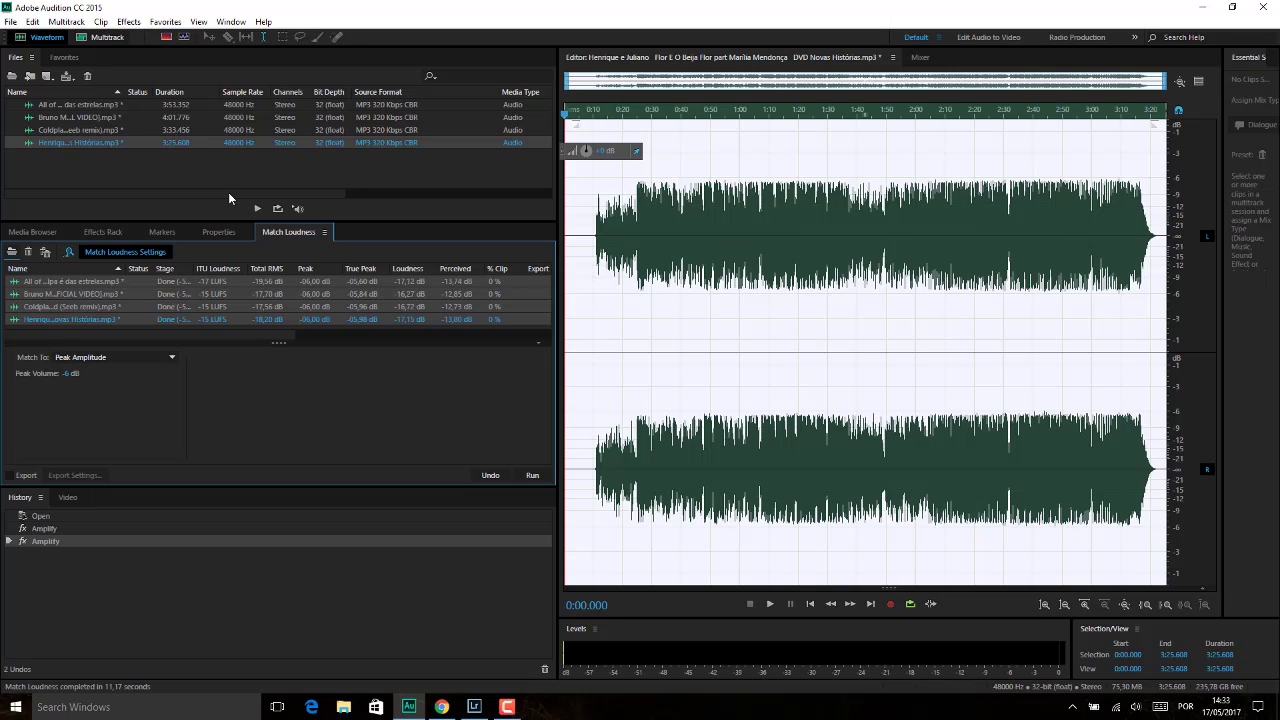
Examine the waveforms of all four songs matched to -6 dB, from "All of the stars" through the Henrique e Juliano track.
{"action": "double_click", "coordinate": [88, 107]}
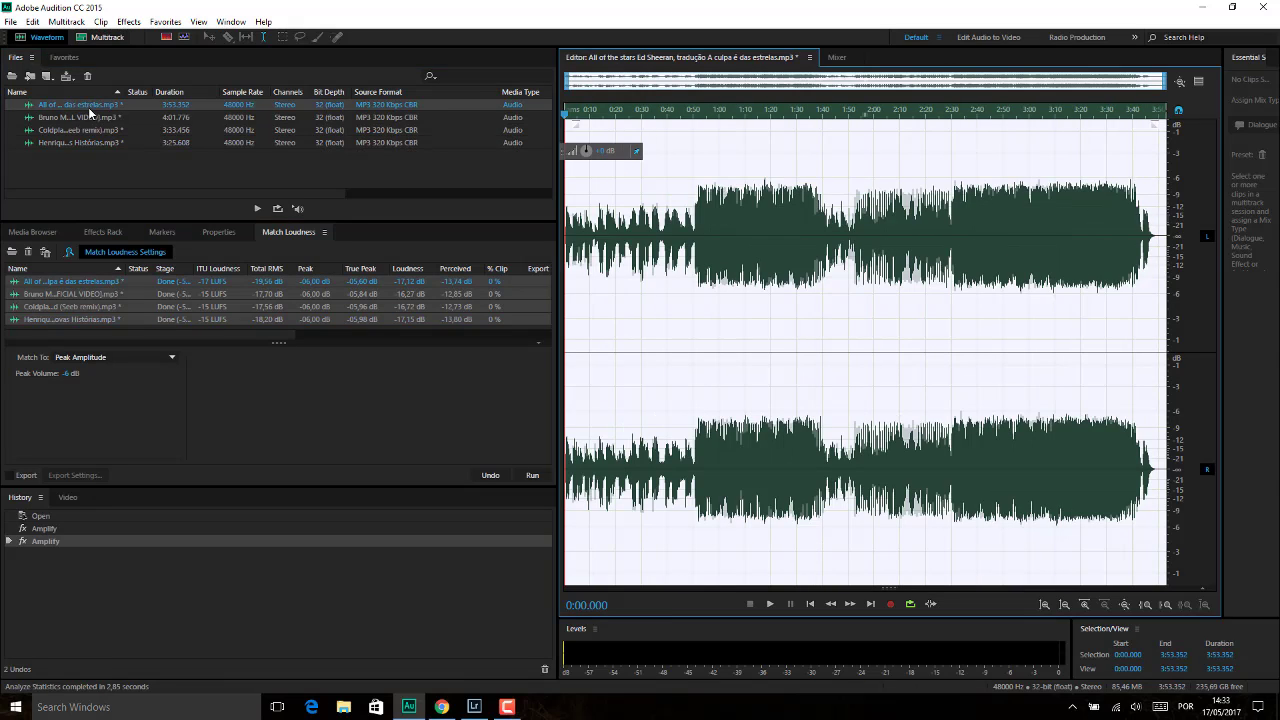
{"action": "left_click", "coordinate": [96, 118]}
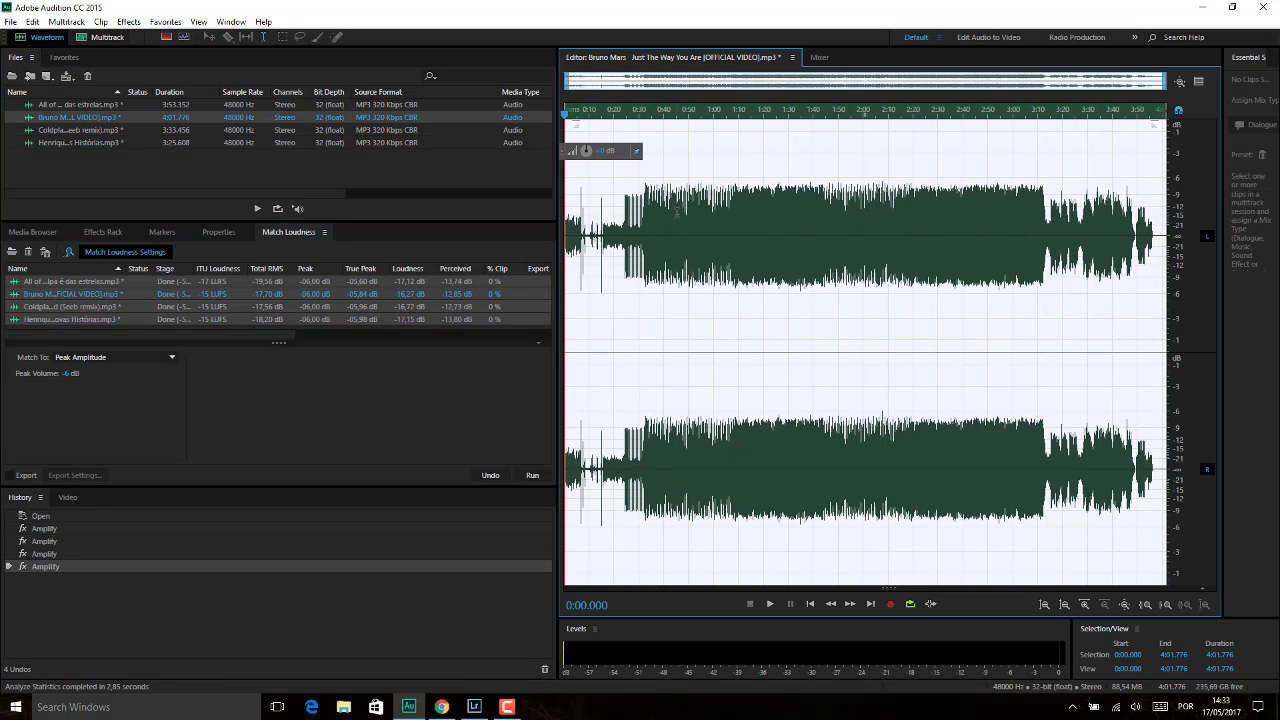
{"action": "double_click", "coordinate": [104, 130]}
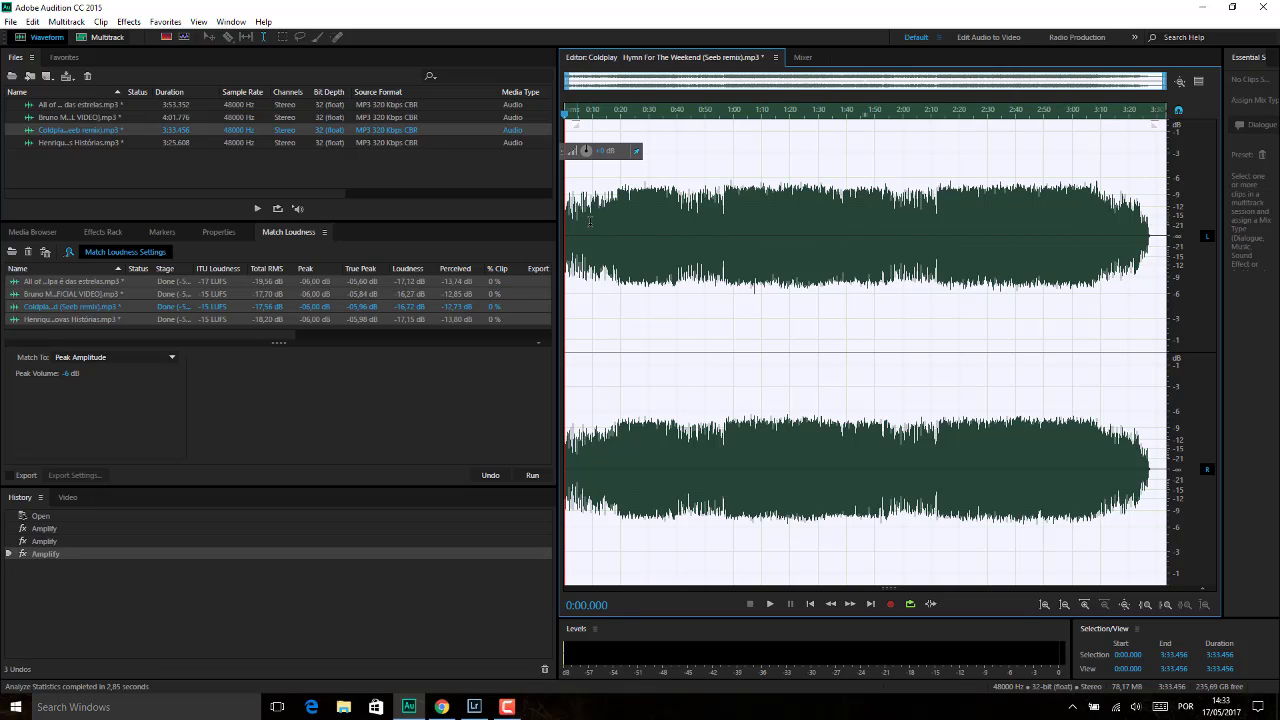
{"action": "double_click", "coordinate": [86, 142]}
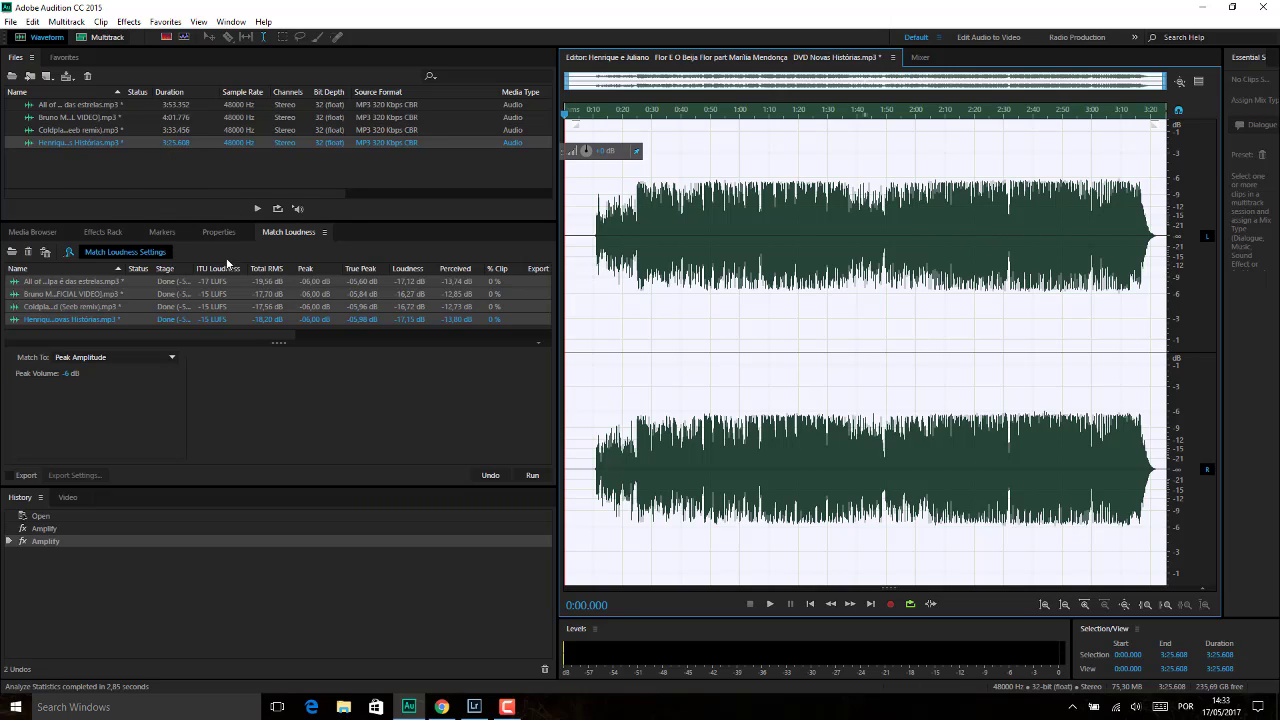
Switch the loudness matching method to ITU-R BS.1770-3 Loudness and back to Peak Amplitude.
{"action": "left_click", "coordinate": [172, 358]}
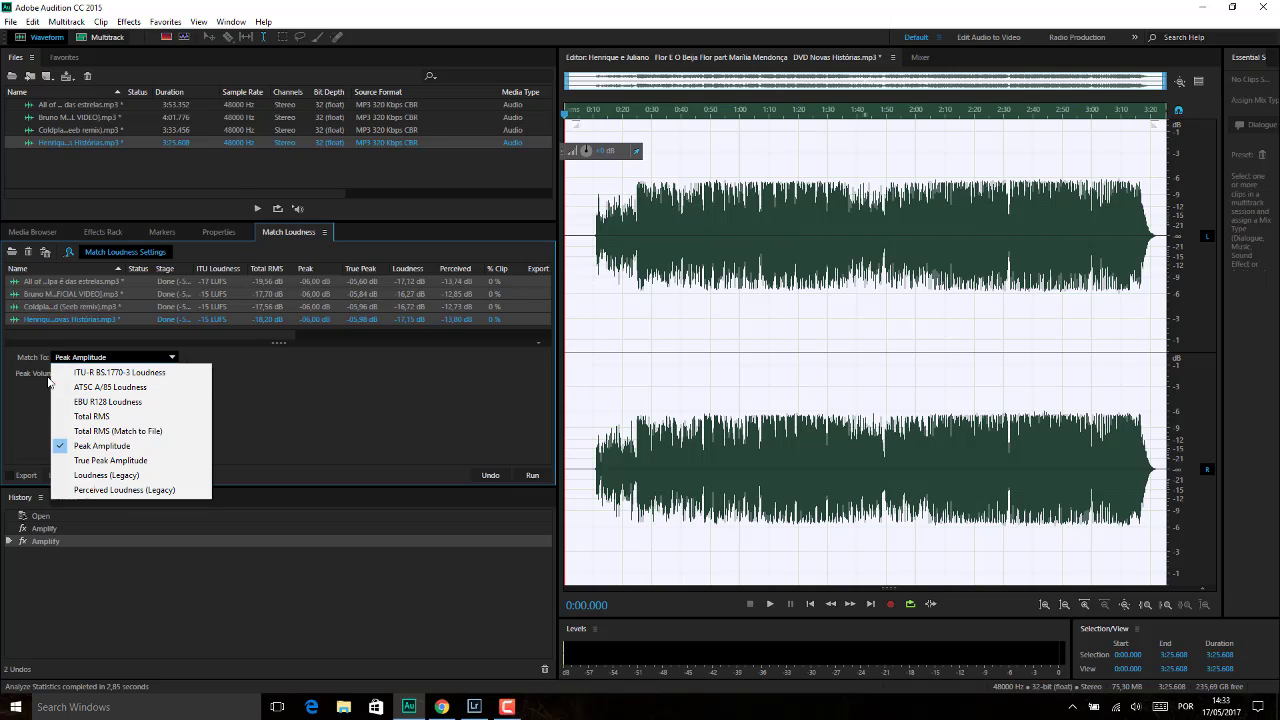
{"action": "left_click", "coordinate": [113, 374]}
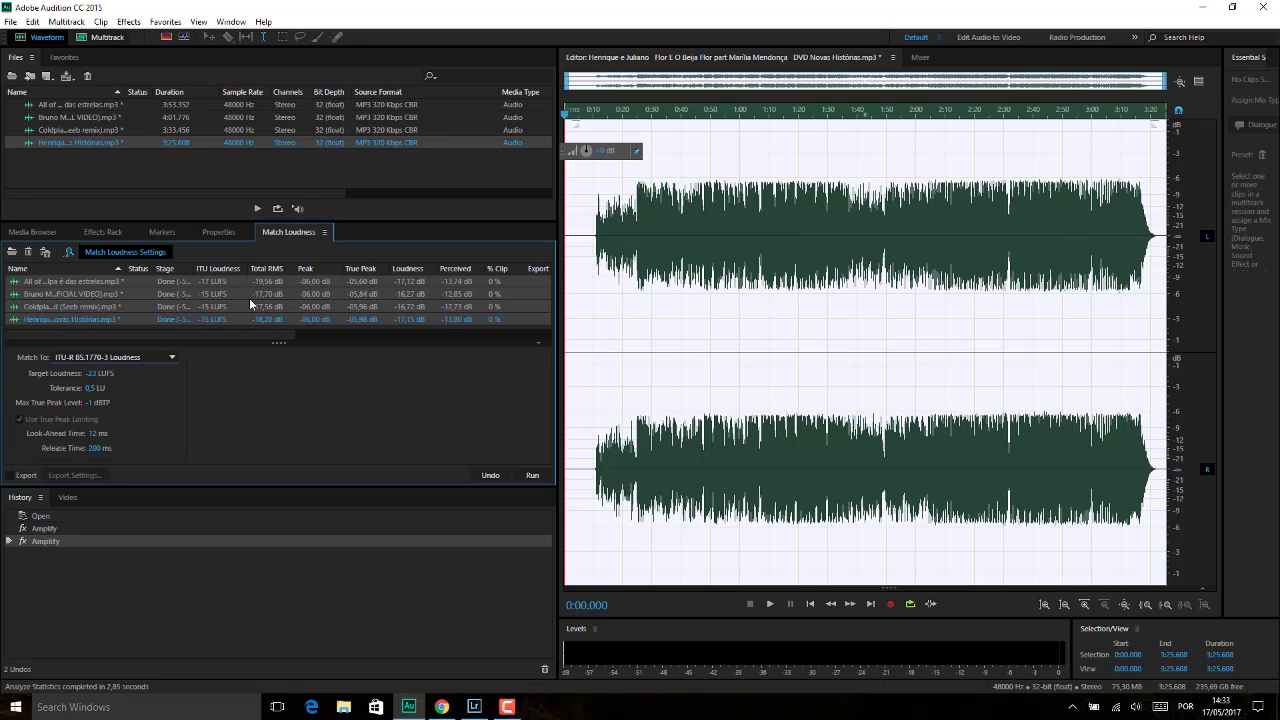
{"action": "left_click", "coordinate": [172, 357]}
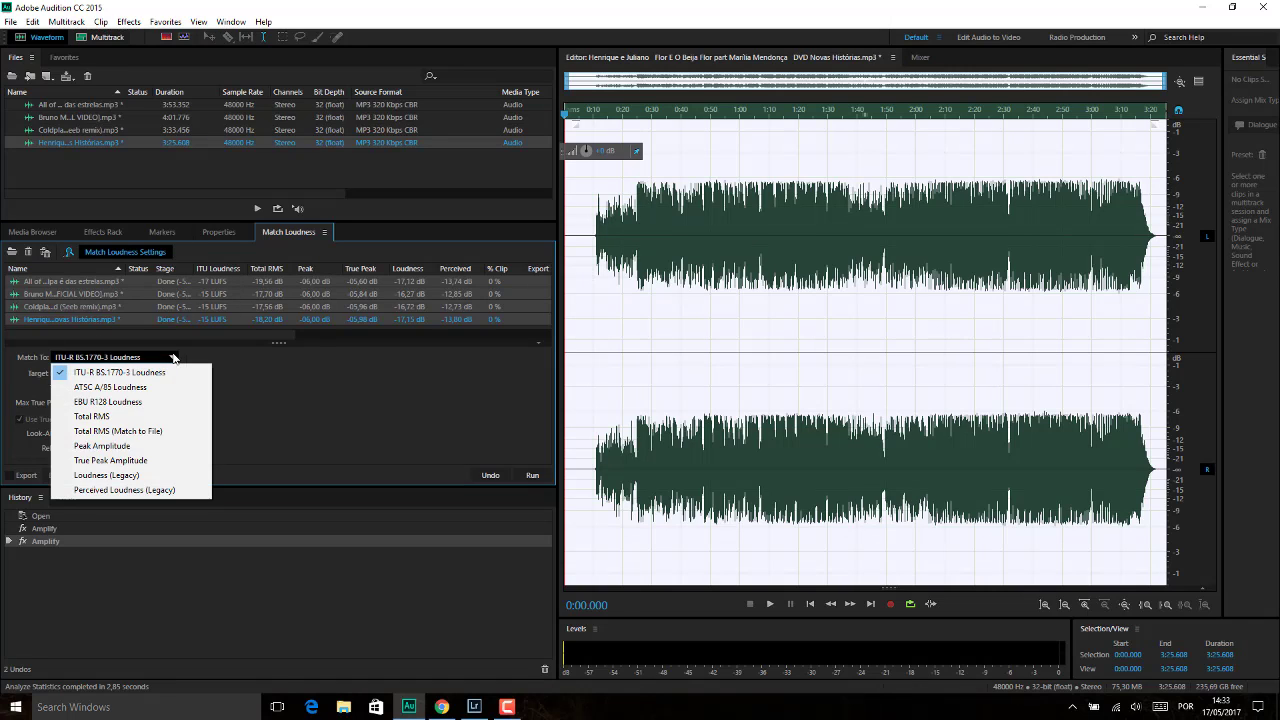
{"action": "left_click", "coordinate": [137, 447]}
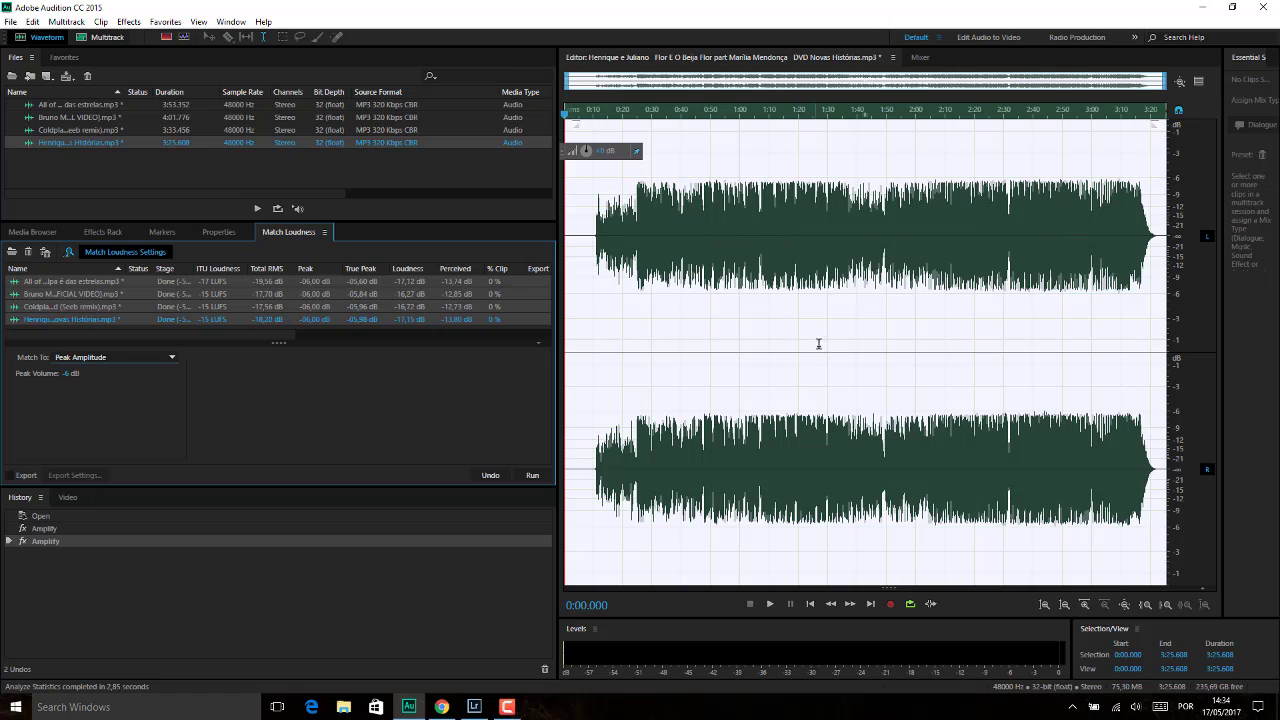
Set the peak volume to 0 dB for the four listed songs and run Match Loudness.
{"action": "left_click", "coordinate": [63, 373]}
{"action": "type", "text": "1"}
{"action": "key", "text": "BackSpace"}
{"action": "key", "text": "BackSpace"}
{"action": "type", "text": "0"}
{"action": "left_click", "coordinate": [533, 475]}
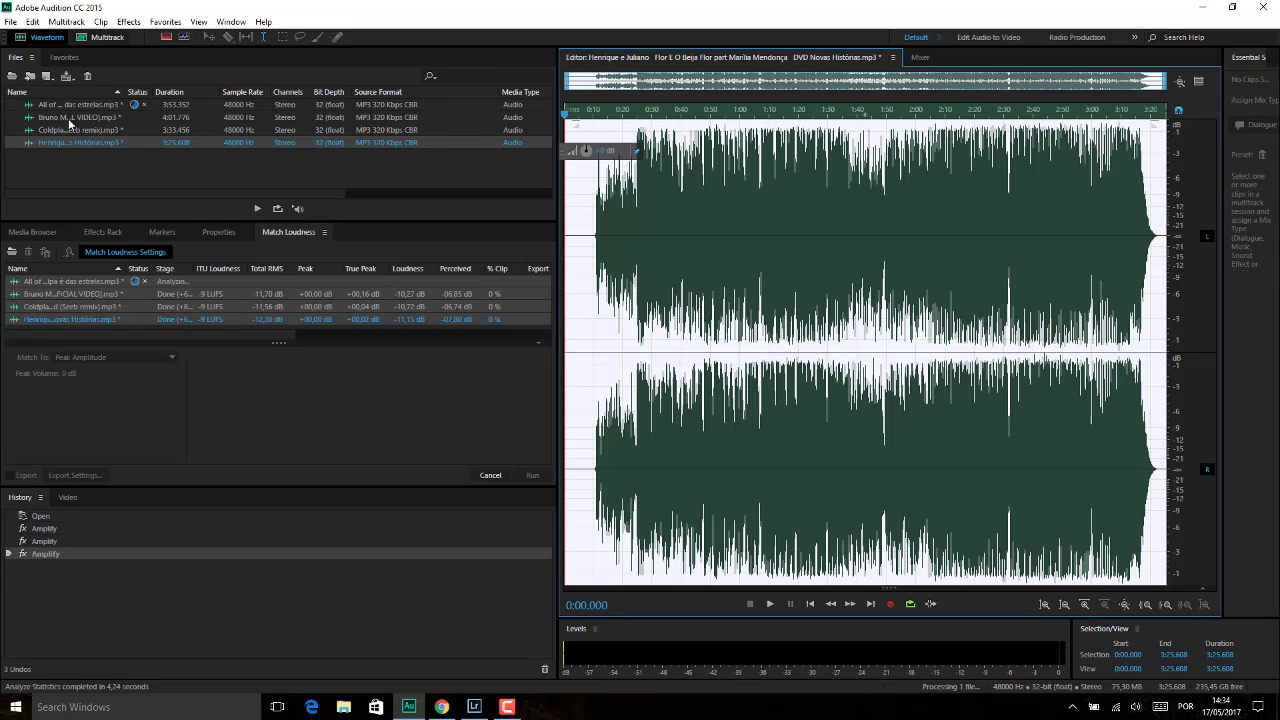
Examine the four songs' waveforms matched to 0 dB and place the playhead at about 1:26 in the Henrique e Juliano song.
{"action": "left_click", "coordinate": [66, 106]}
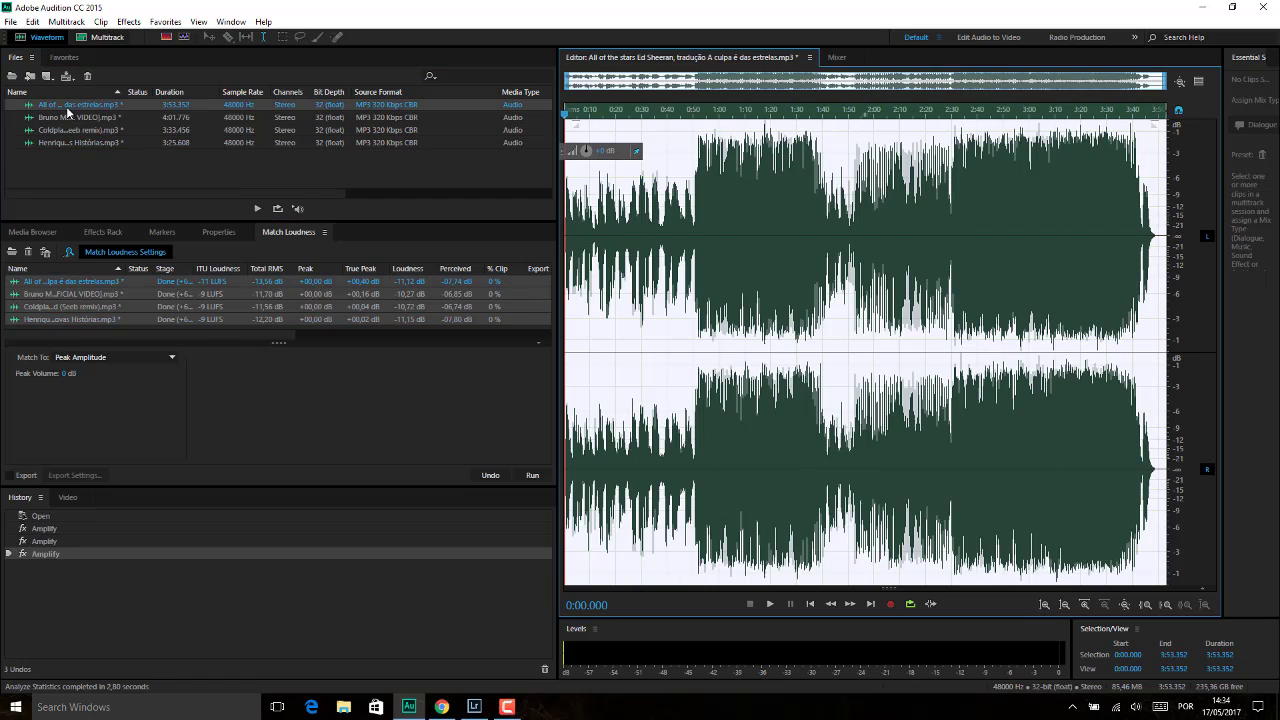
{"action": "left_click", "coordinate": [74, 117]}
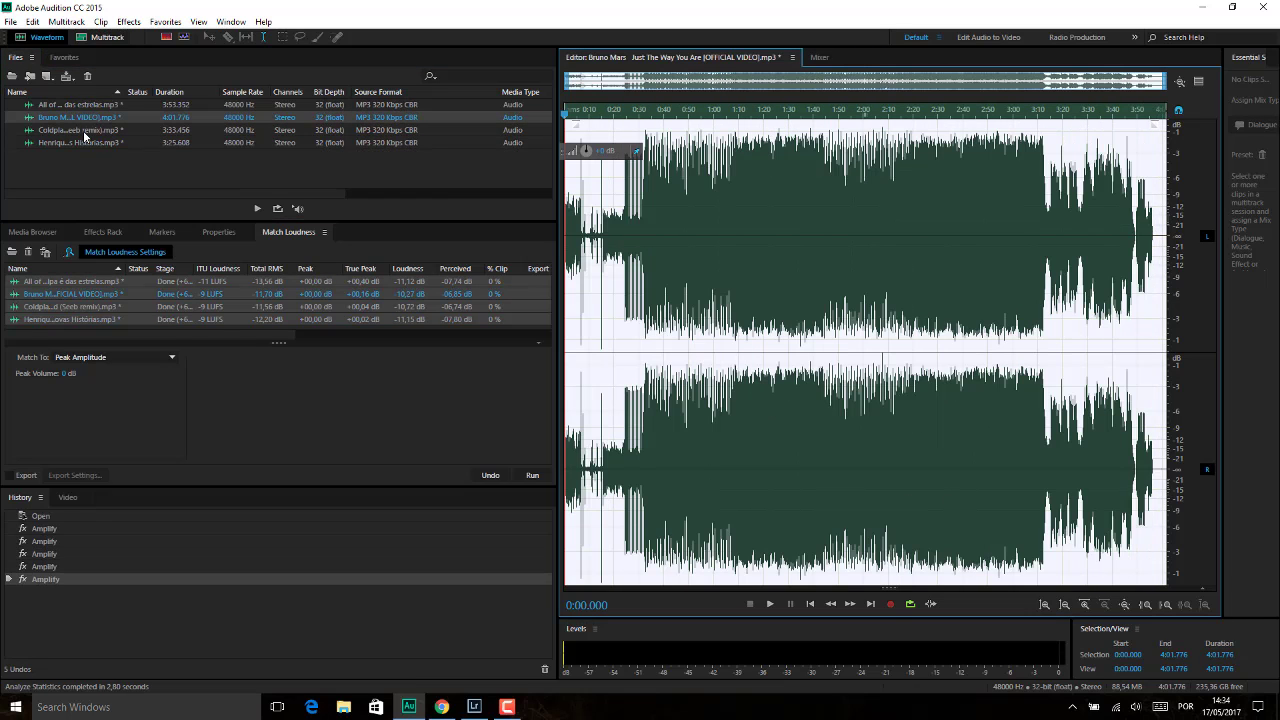
{"action": "left_click", "coordinate": [86, 131]}
{"action": "left_click", "coordinate": [88, 142]}
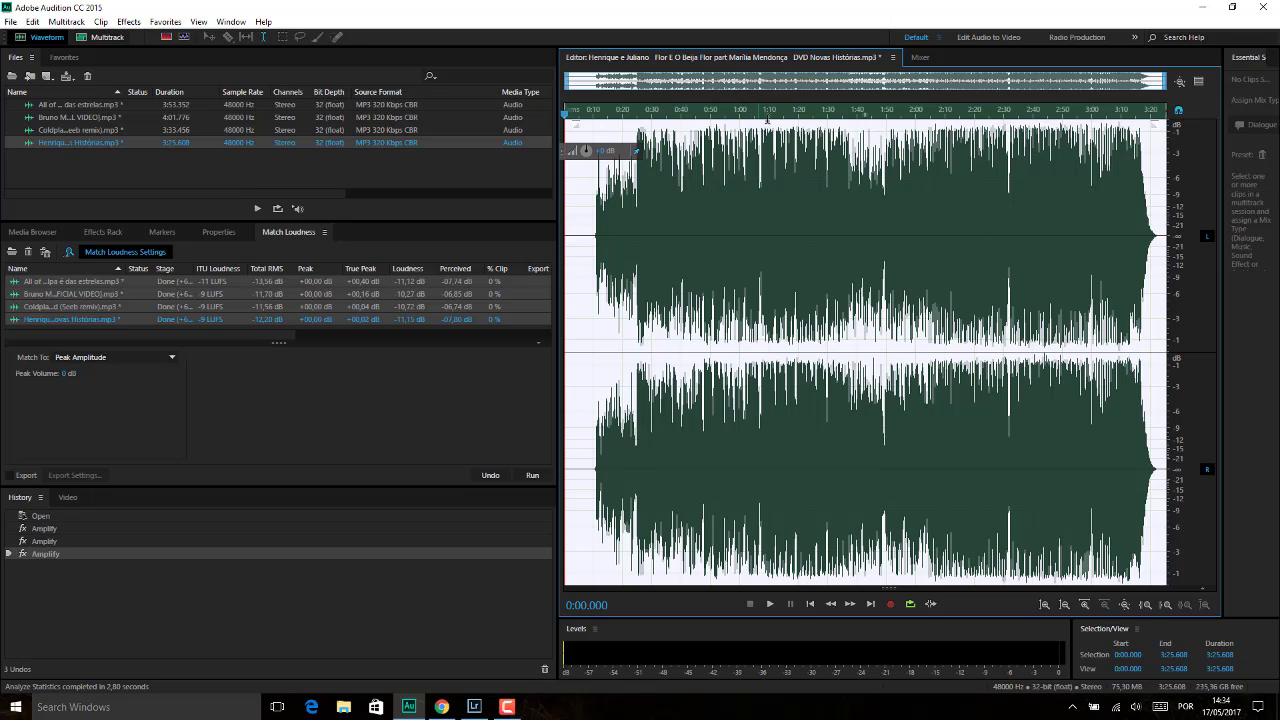
{"action": "left_click", "coordinate": [817, 305]}
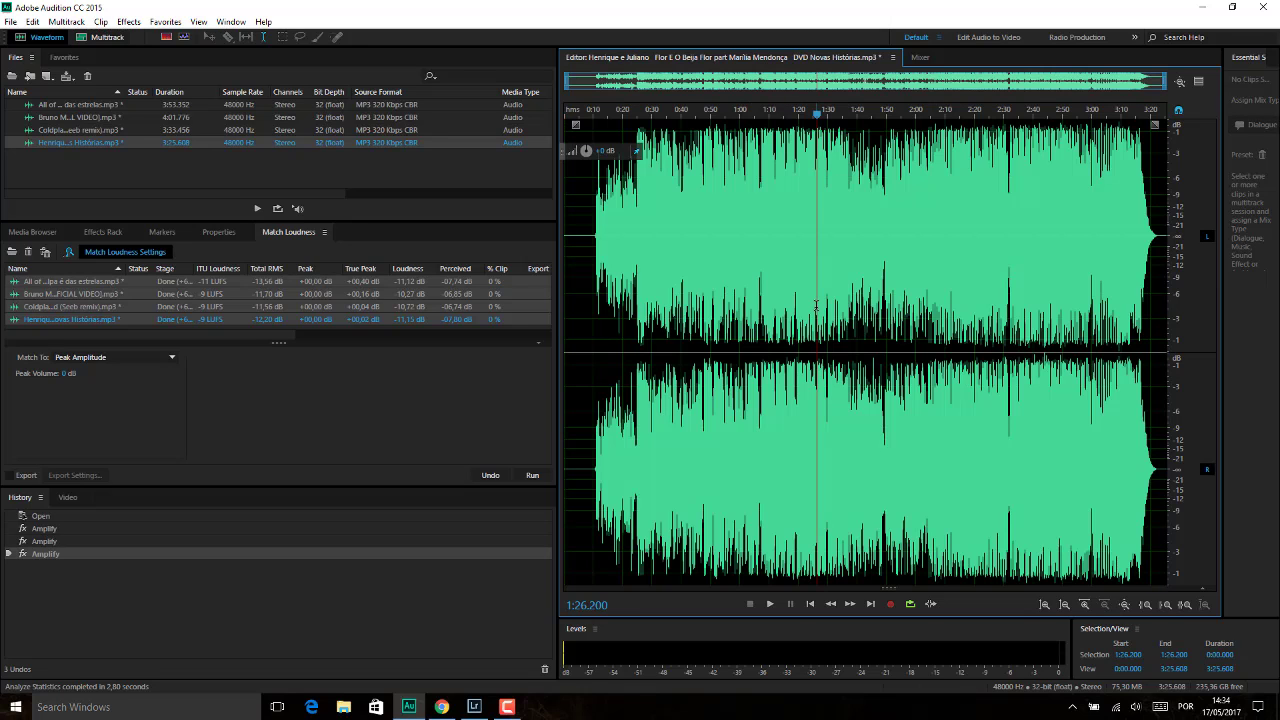